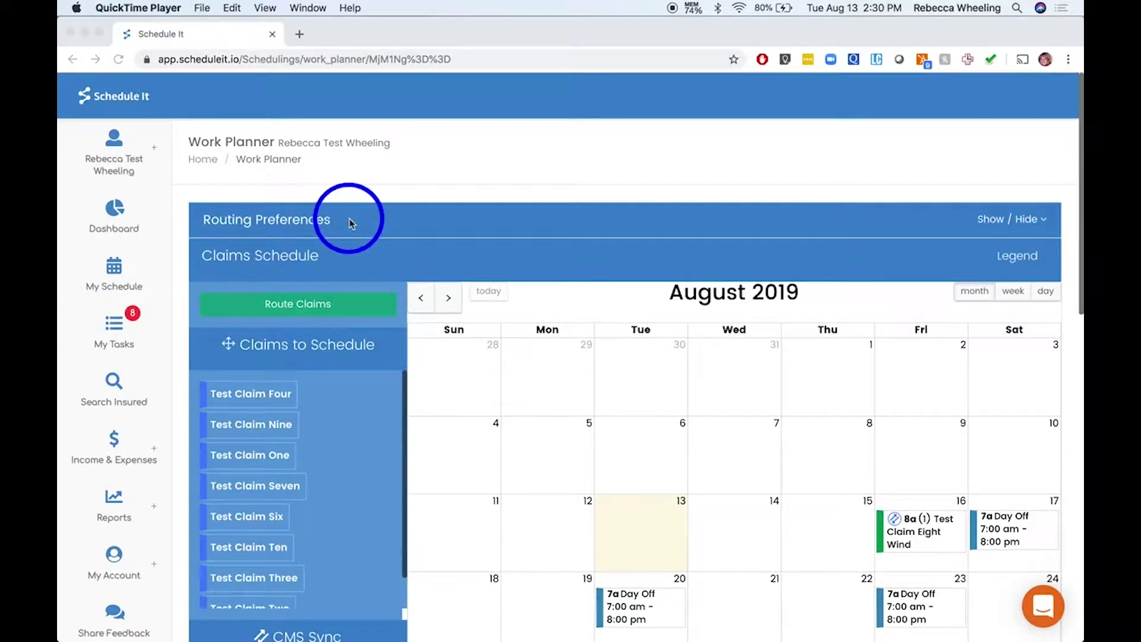
Show the claim-status colour key and browse down through the August calendar
{"action": "scroll", "coordinate": [349, 223], "scroll_direction": "down", "scroll_amount": 3}
{"action": "scroll", "coordinate": [937, 189], "scroll_direction": "up", "scroll_amount": 1}
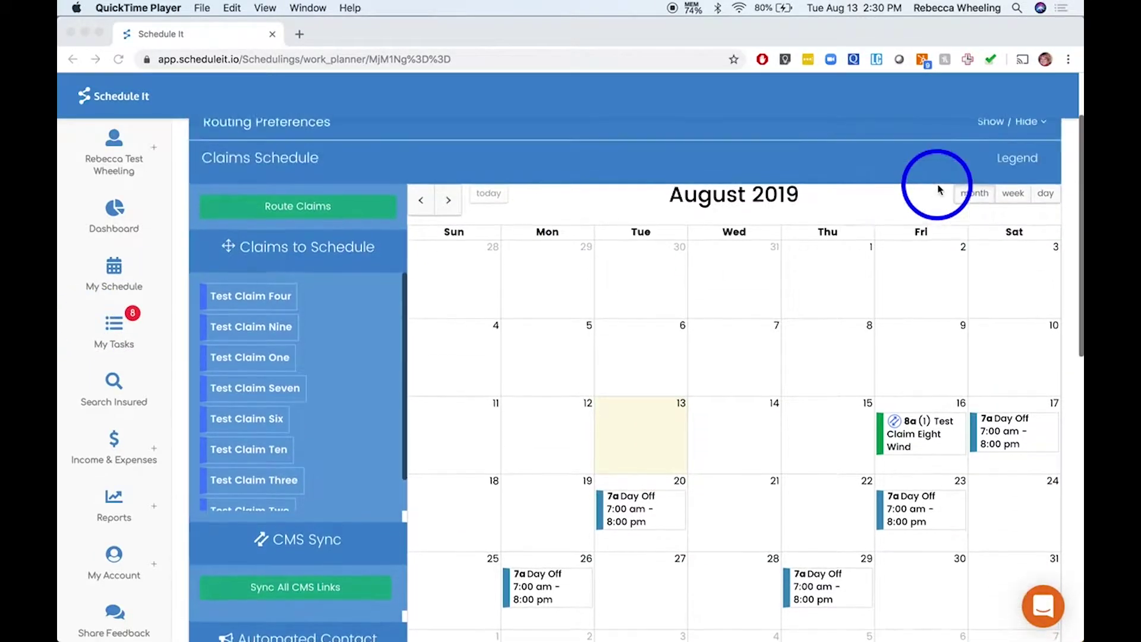
{"action": "left_click", "coordinate": [1016, 159]}
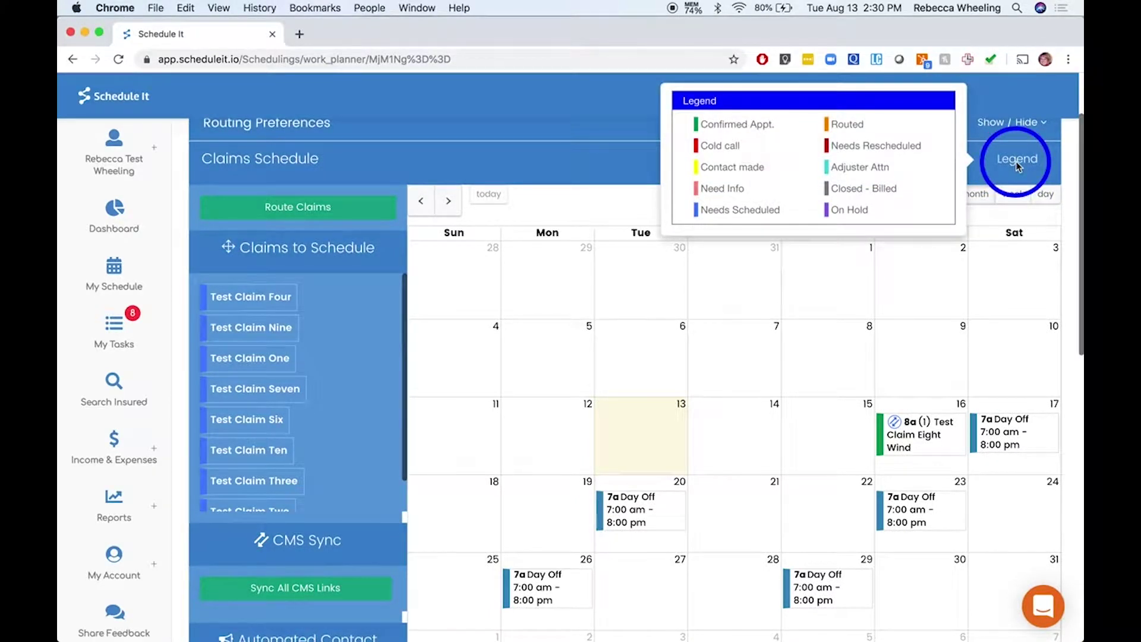
{"action": "scroll", "coordinate": [776, 382], "scroll_direction": "down", "scroll_amount": 10}
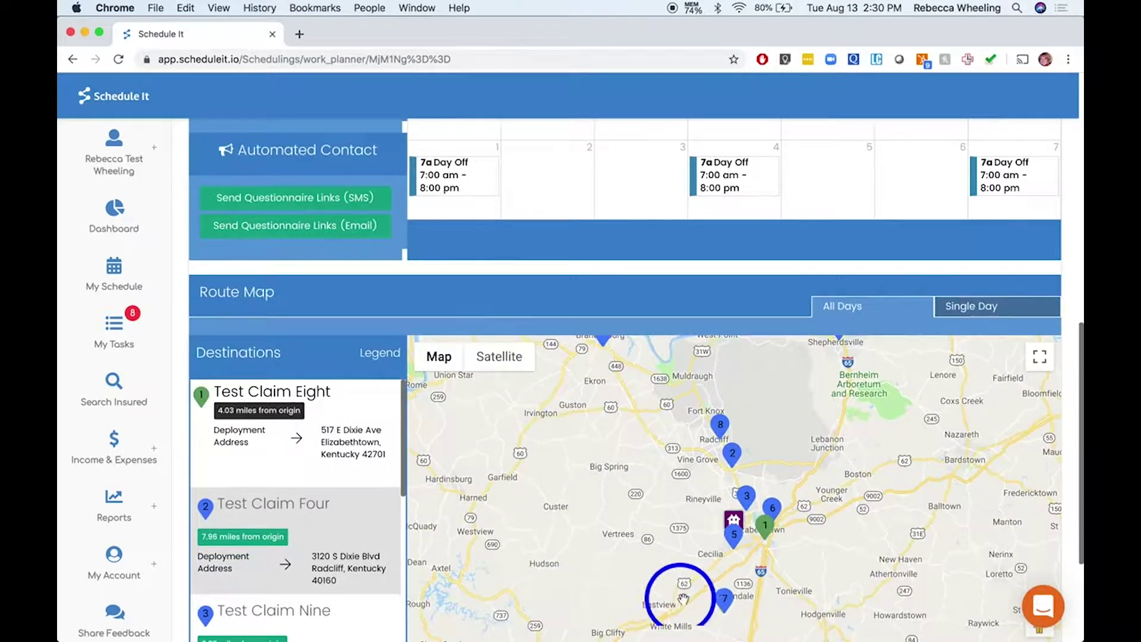
{"action": "scroll", "coordinate": [944, 458], "scroll_direction": "down", "scroll_amount": 5}
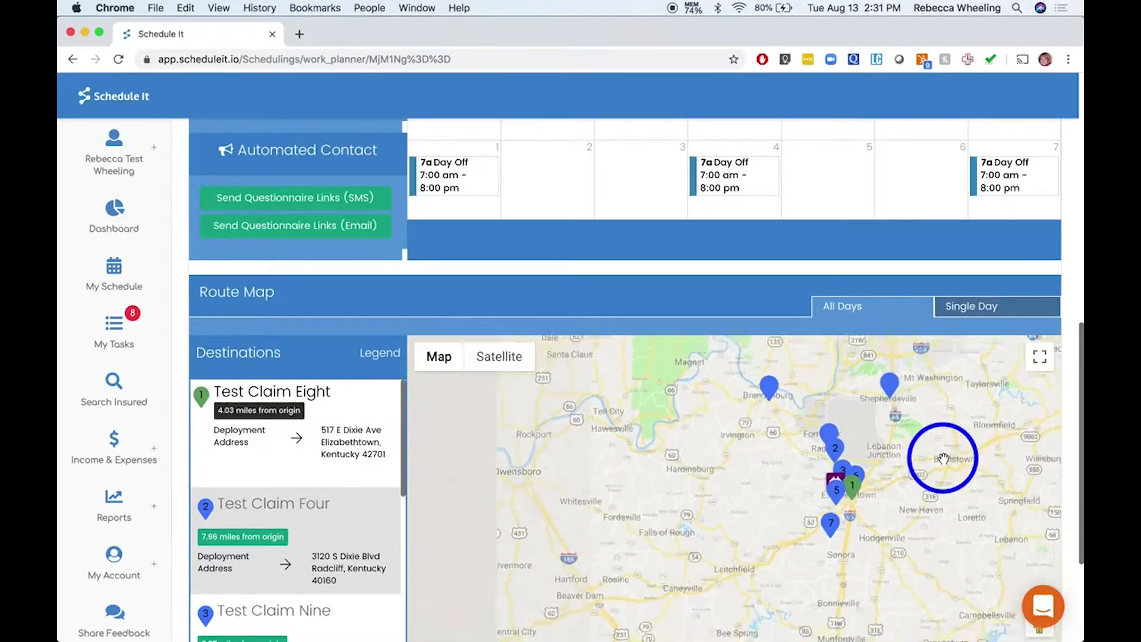
{"action": "scroll", "coordinate": [944, 457], "scroll_direction": "up", "scroll_amount": 2}
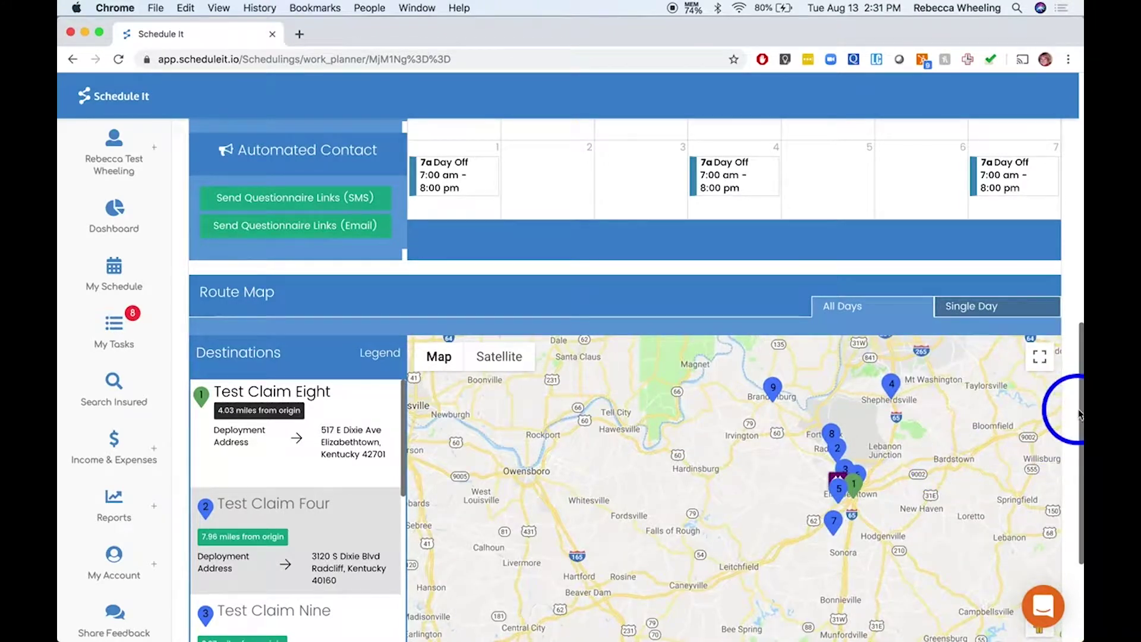
{"action": "left_click_drag", "start_coordinate": [1070, 407], "coordinate": [1075, 414]}
{"action": "scroll", "coordinate": [1074, 414], "scroll_direction": "down", "scroll_amount": 2}
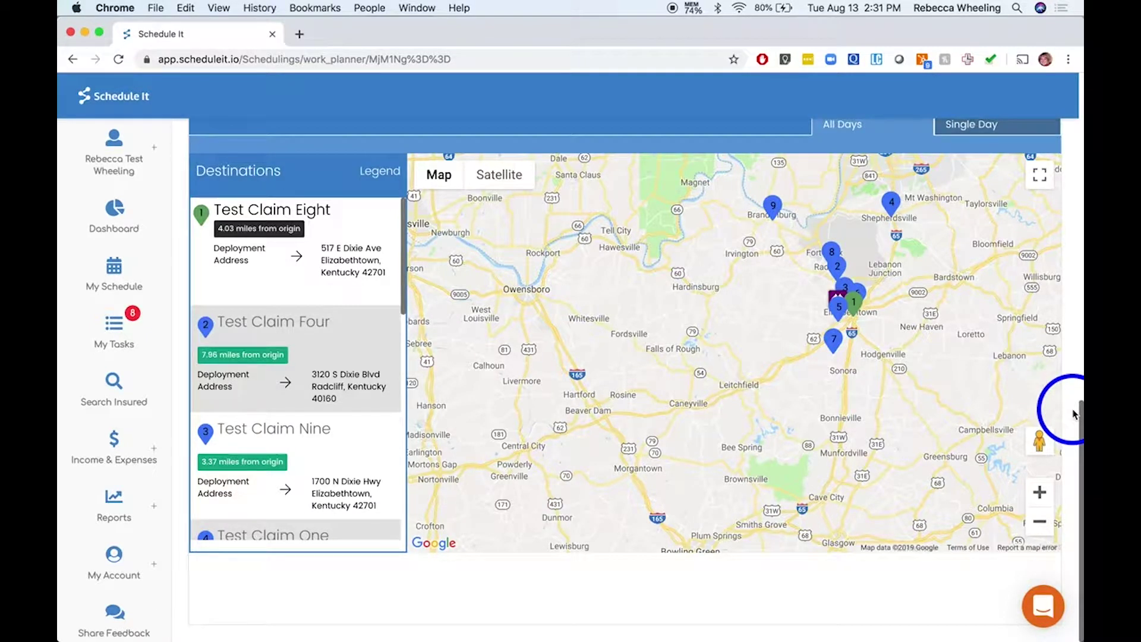
{"action": "scroll", "coordinate": [383, 419], "scroll_direction": "down", "scroll_amount": 5}
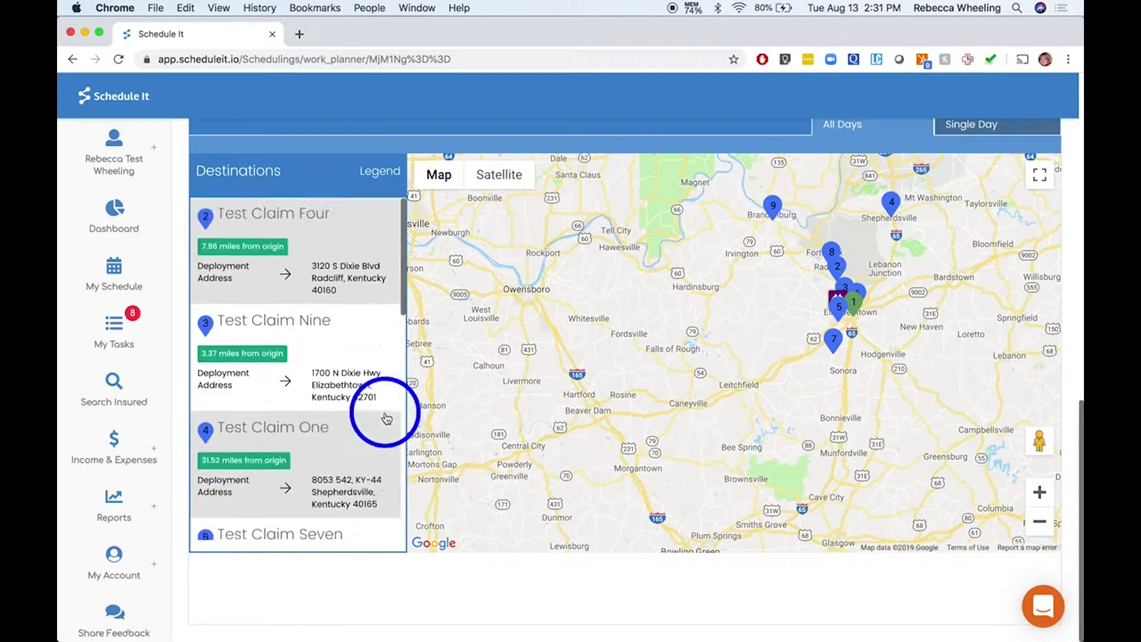
{"action": "scroll", "coordinate": [384, 416], "scroll_direction": "down", "scroll_amount": 2}
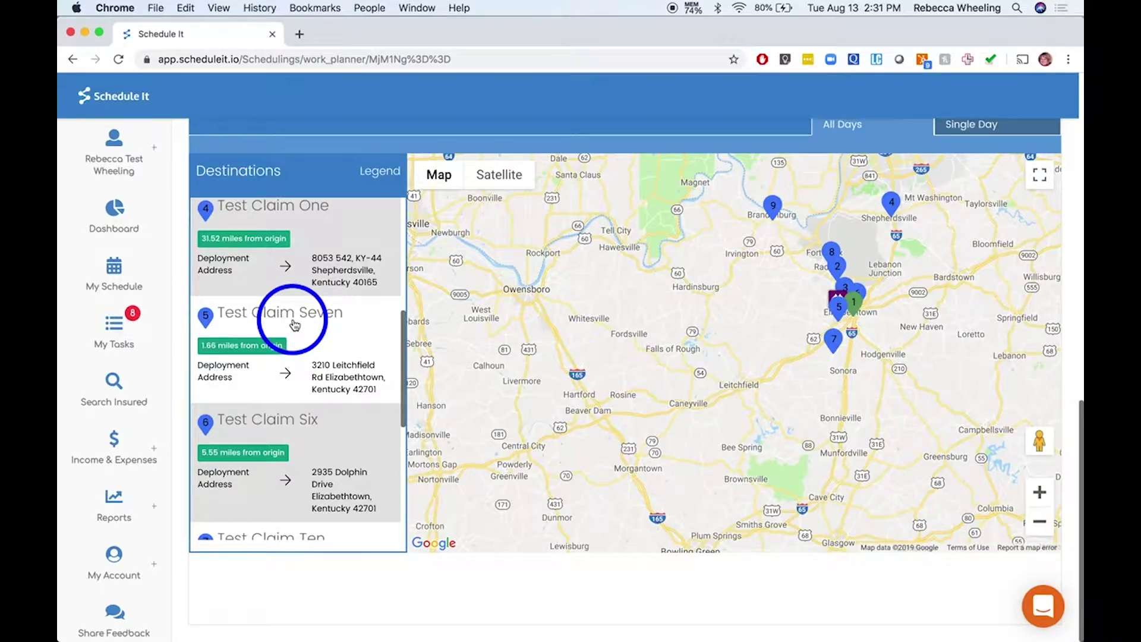
Zoom and pan the Route Map to inspect Test Claim Seven's location and details
{"action": "left_click", "coordinate": [294, 324]}
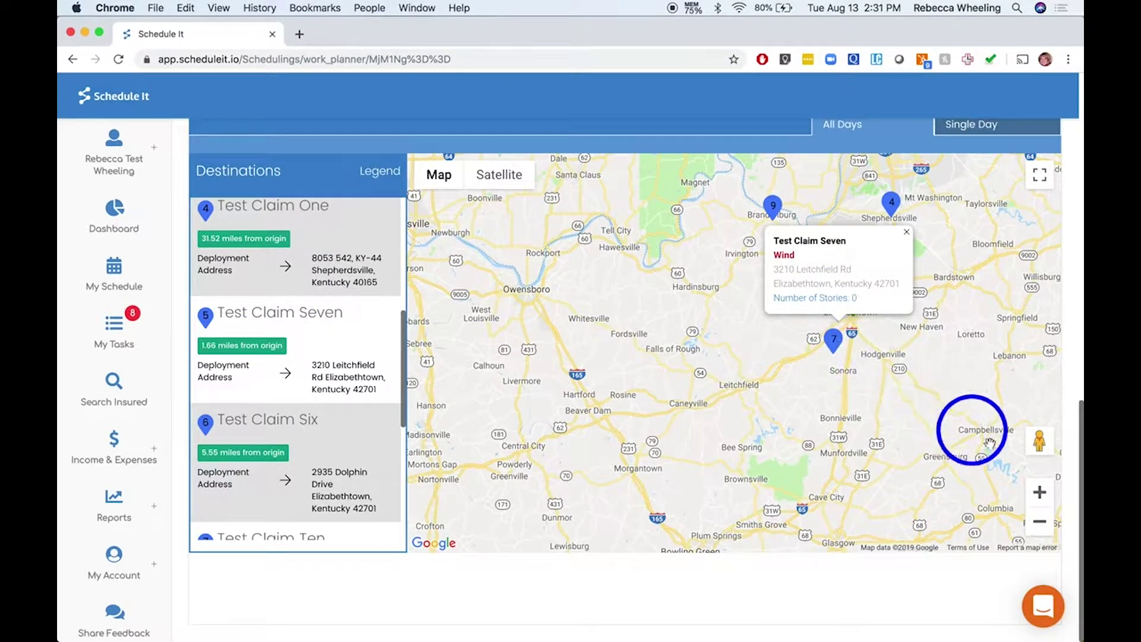
{"action": "left_click", "coordinate": [1040, 493]}
{"action": "left_click", "coordinate": [1039, 493]}
{"action": "left_click_drag", "start_coordinate": [940, 414], "coordinate": [684, 372]}
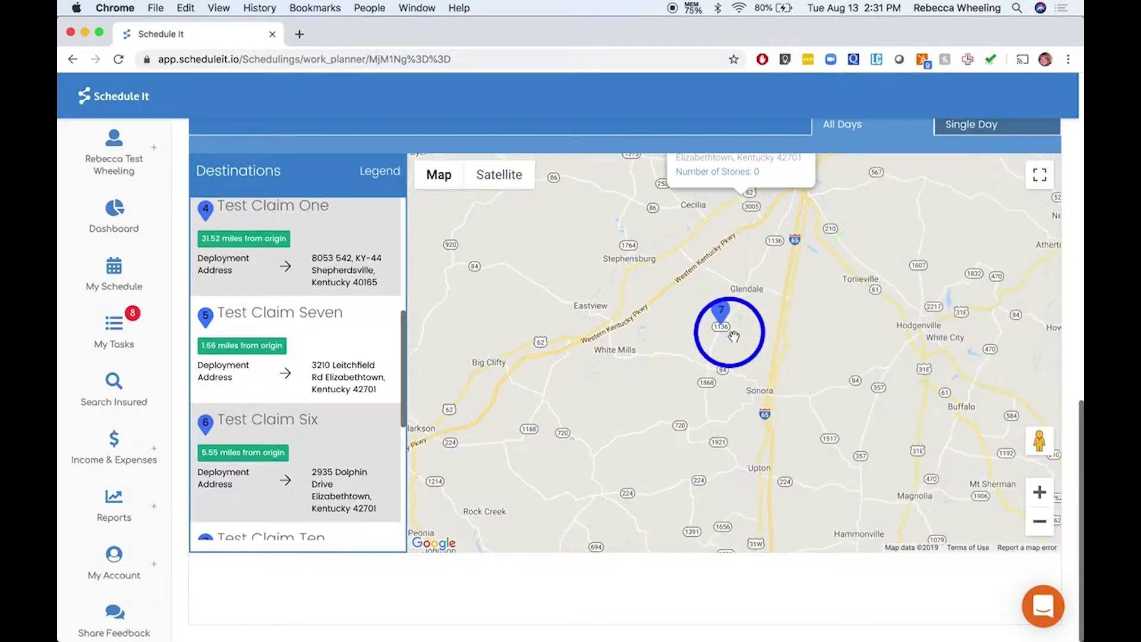
{"action": "mouse_move", "coordinate": [764, 276]}
{"action": "left_mouse_down"}
{"action": "mouse_move", "coordinate": [766, 443]}
{"action": "mouse_move", "coordinate": [765, 374]}
{"action": "left_mouse_up"}
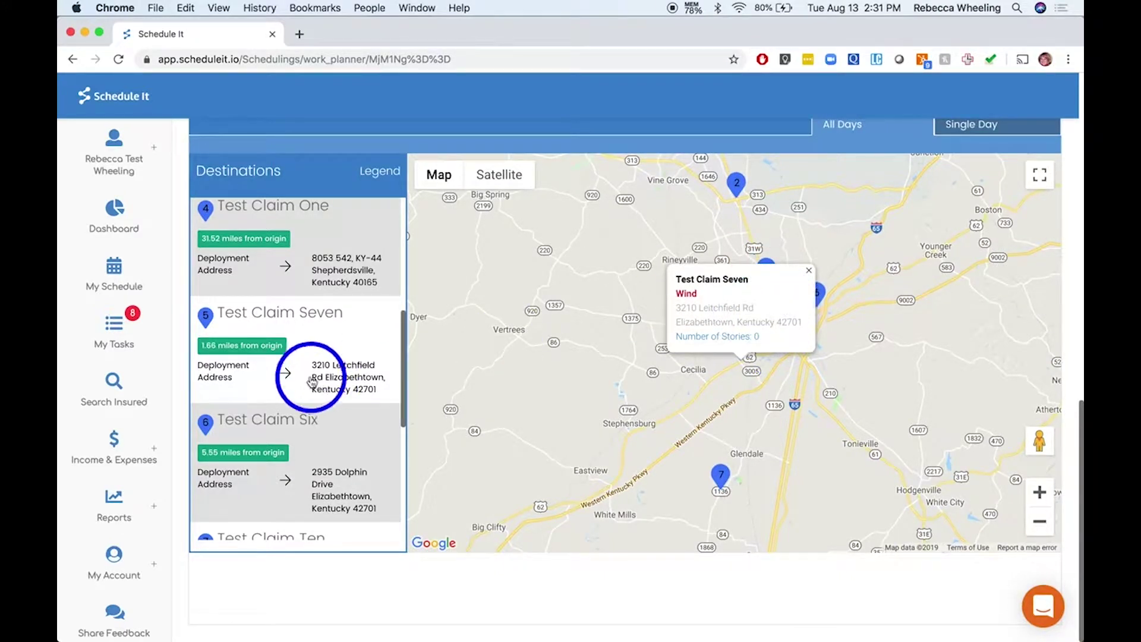
{"action": "left_click", "coordinate": [341, 355]}
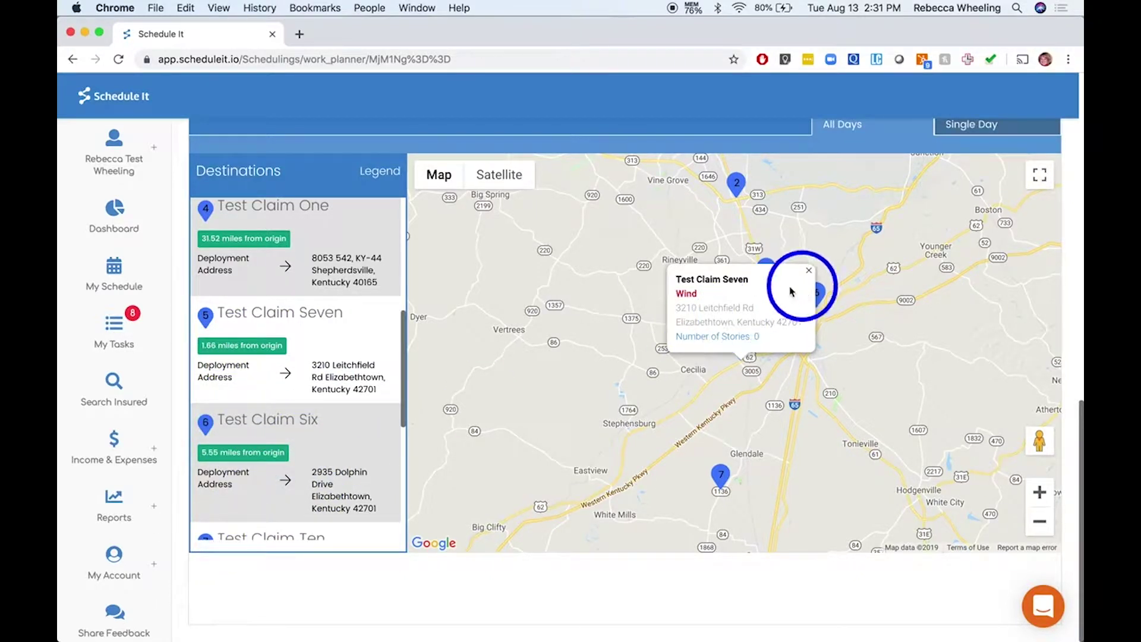
{"action": "left_click", "coordinate": [809, 270]}
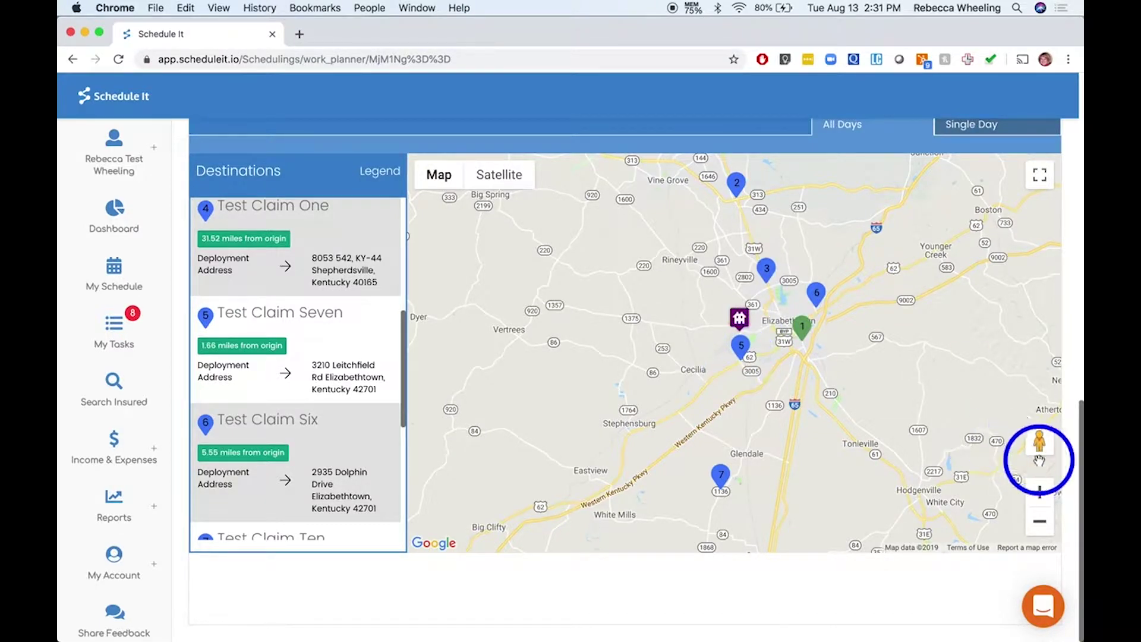
{"action": "left_click", "coordinate": [1070, 320]}
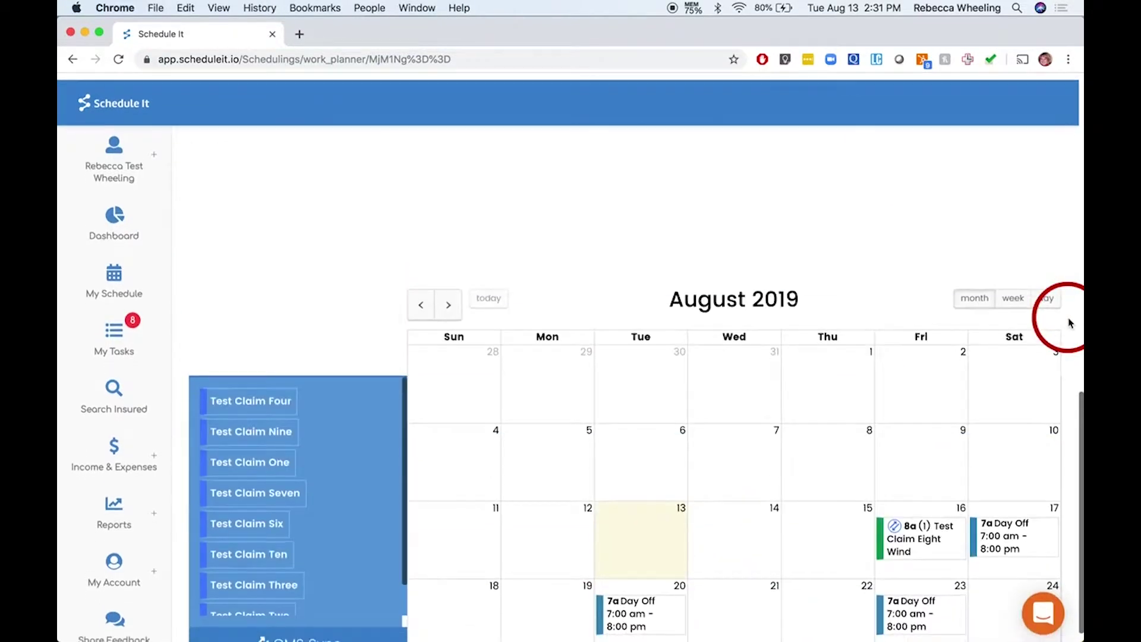
Route the unscheduled test claims onto August 14–16 and review the calendar and Route Map
{"action": "scroll", "coordinate": [1067, 321], "scroll_direction": "down", "scroll_amount": 3}
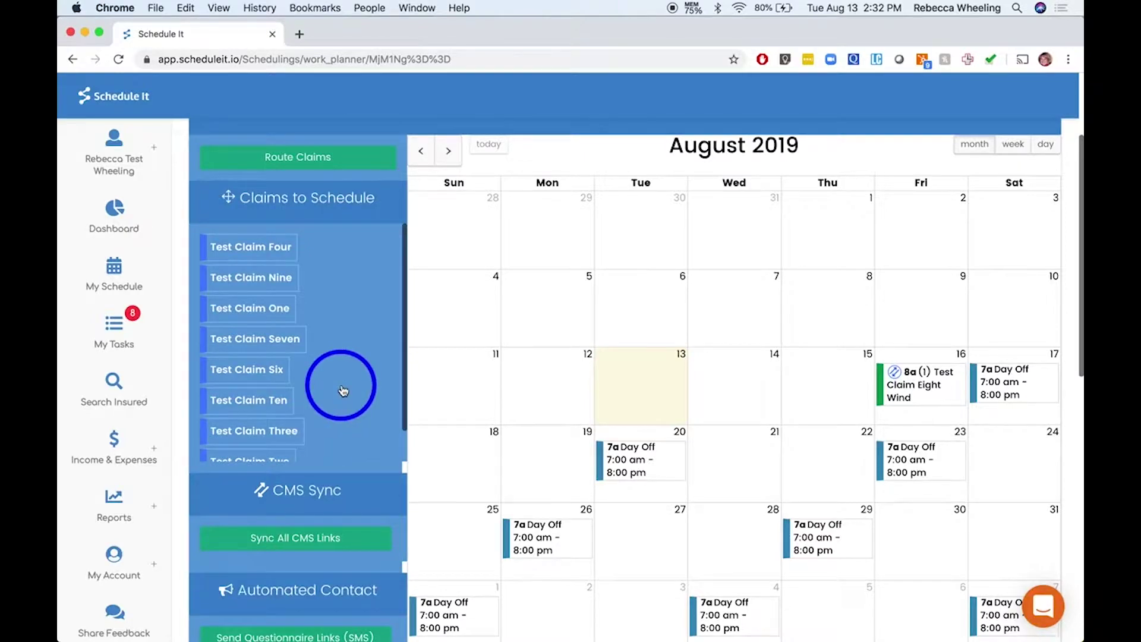
{"action": "scroll", "coordinate": [343, 391], "scroll_direction": "up", "scroll_amount": 2}
{"action": "left_click", "coordinate": [289, 185]}
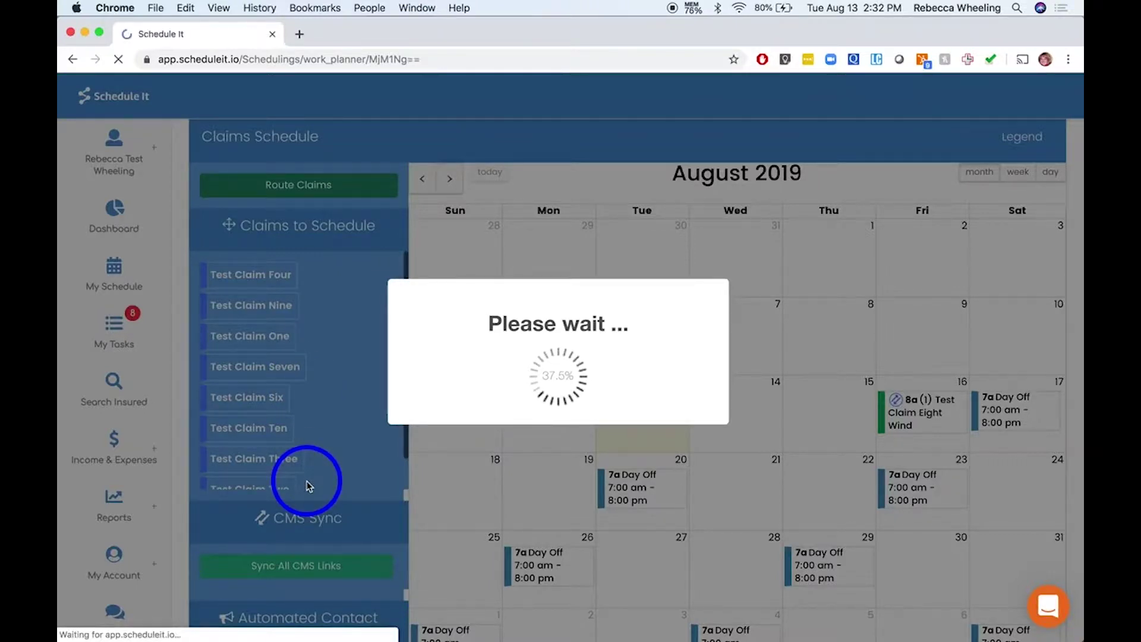
{"action": "scroll", "coordinate": [306, 484], "scroll_direction": "down", "scroll_amount": 3}
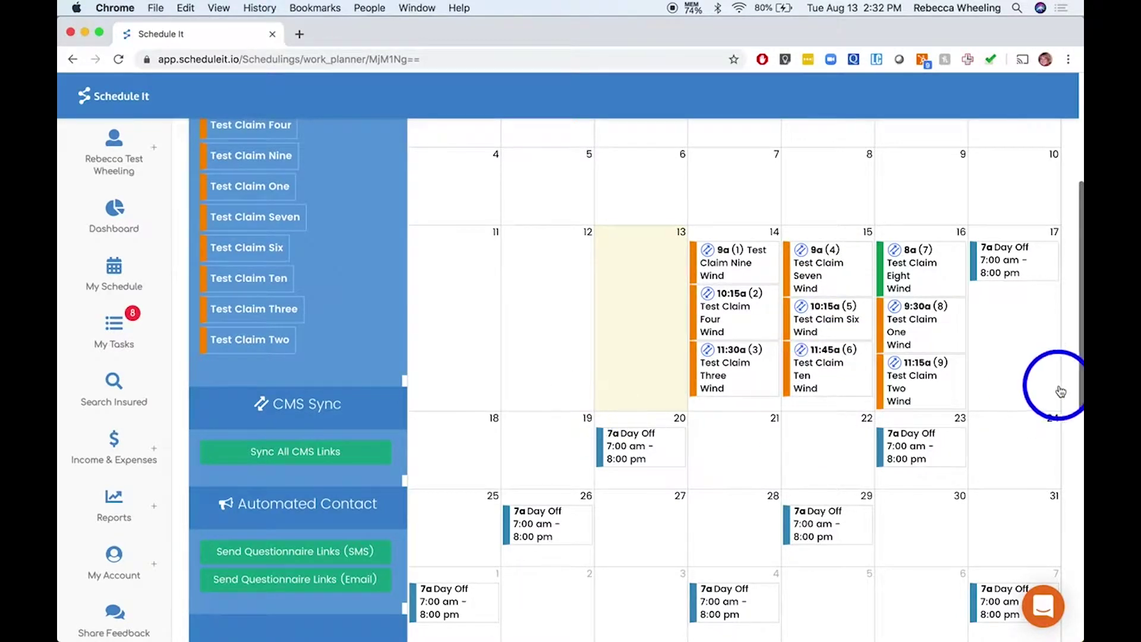
{"action": "scroll", "coordinate": [1070, 397], "scroll_direction": "down", "scroll_amount": 8}
{"action": "scroll", "coordinate": [1070, 398], "scroll_direction": "down", "scroll_amount": 2}
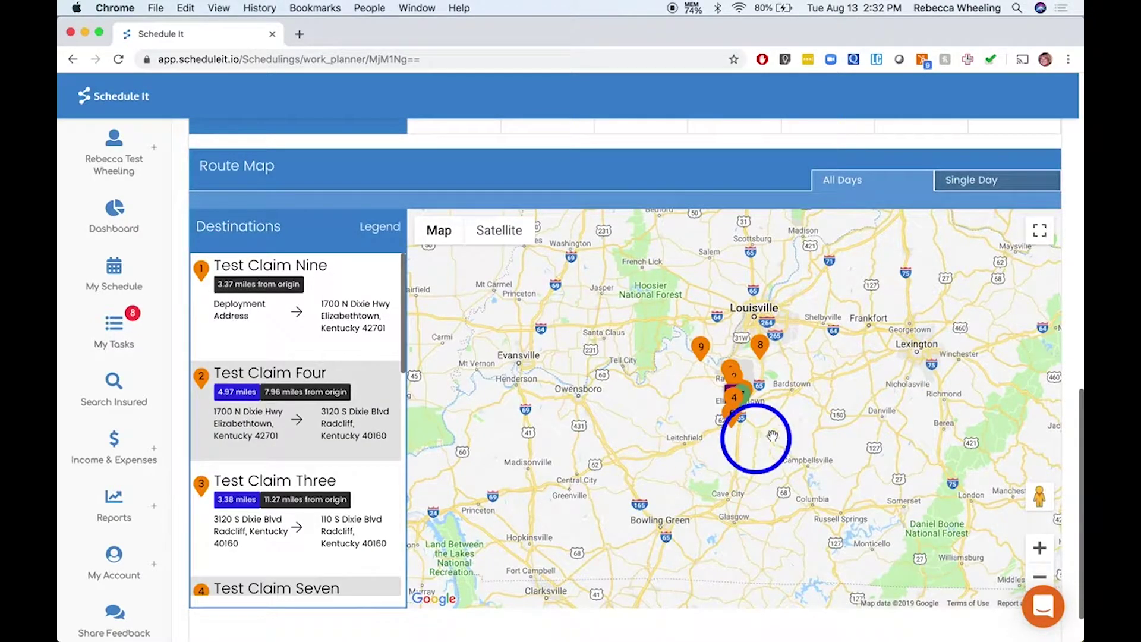
{"action": "scroll", "coordinate": [1070, 363], "scroll_direction": "up", "scroll_amount": 3}
{"action": "scroll", "coordinate": [1074, 356], "scroll_direction": "up", "scroll_amount": 12}
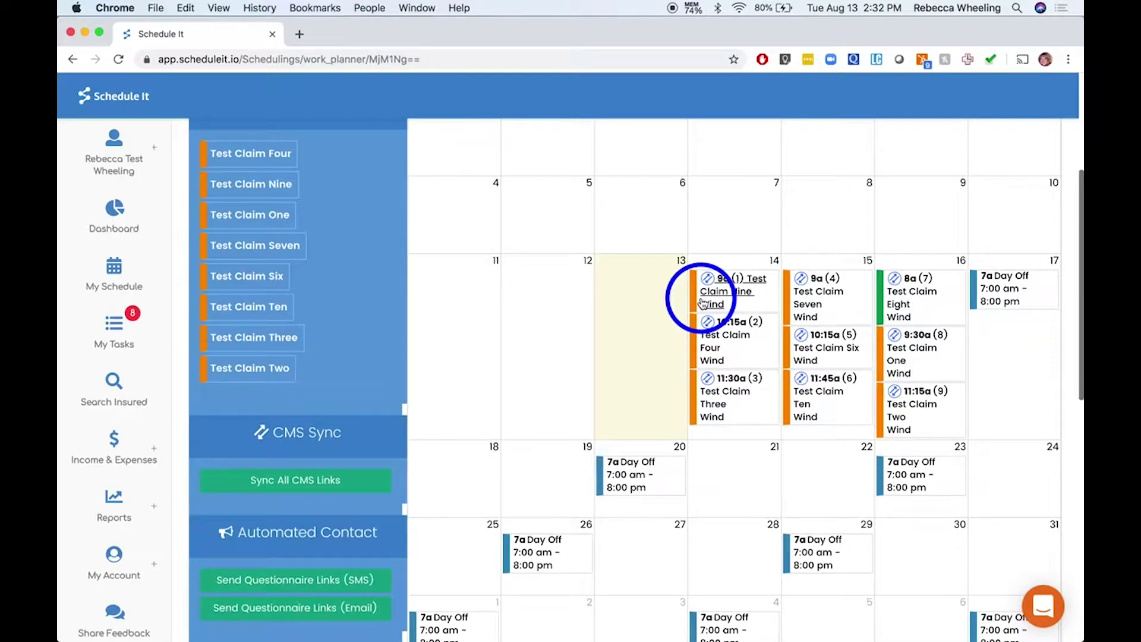
Replace Test Claim Nine's primary phone with the insured's phone number
{"action": "left_click", "coordinate": [703, 303]}
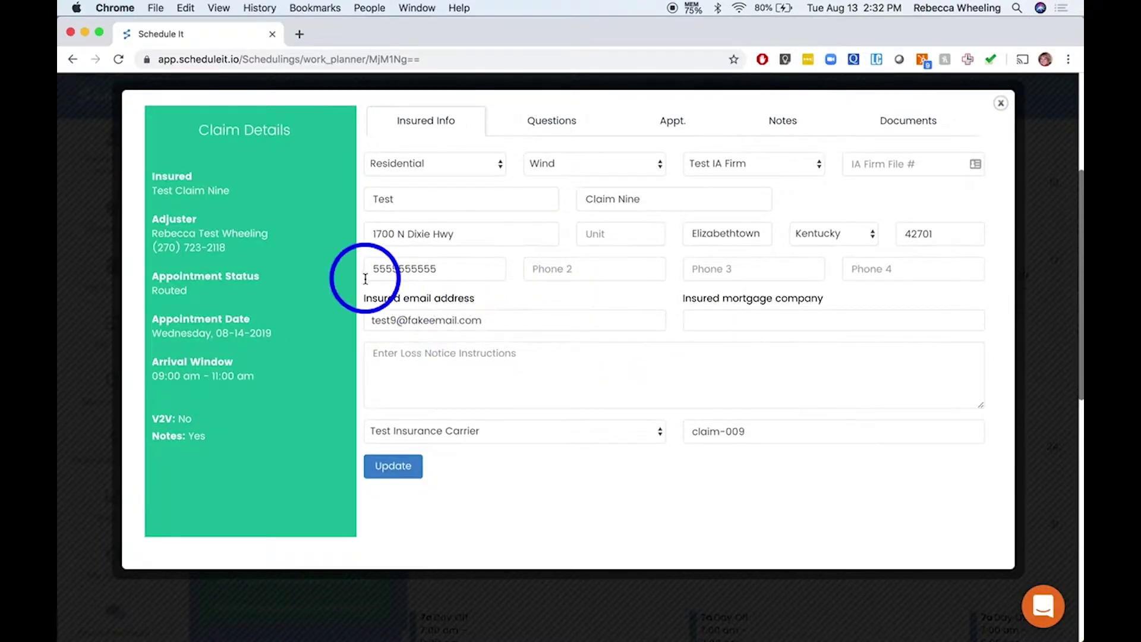
{"action": "double_click", "coordinate": [464, 273]}
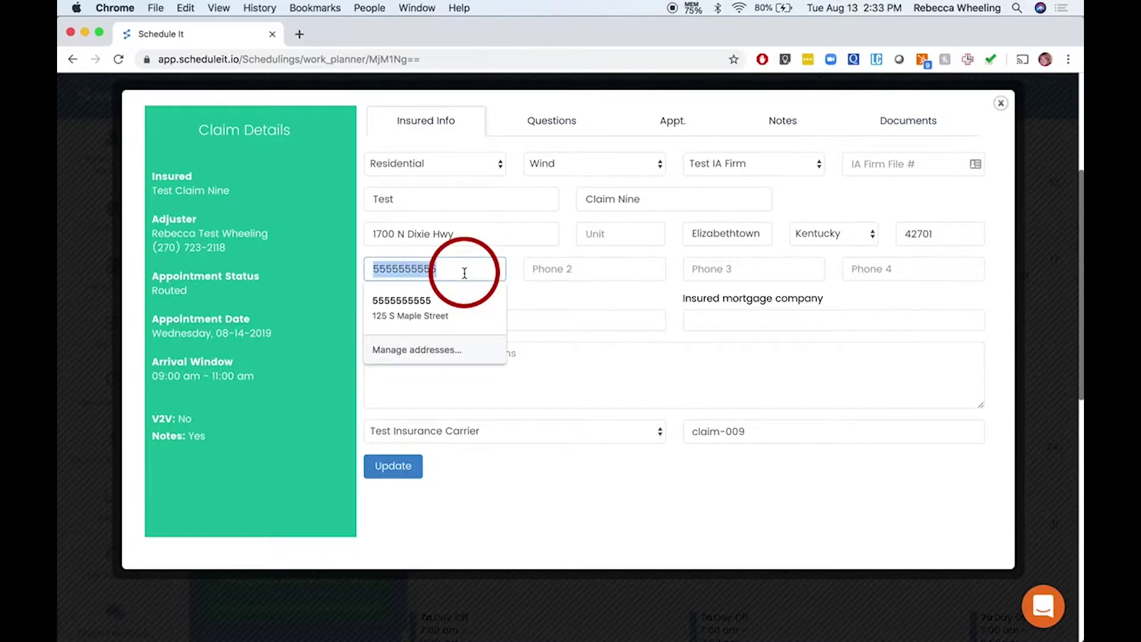
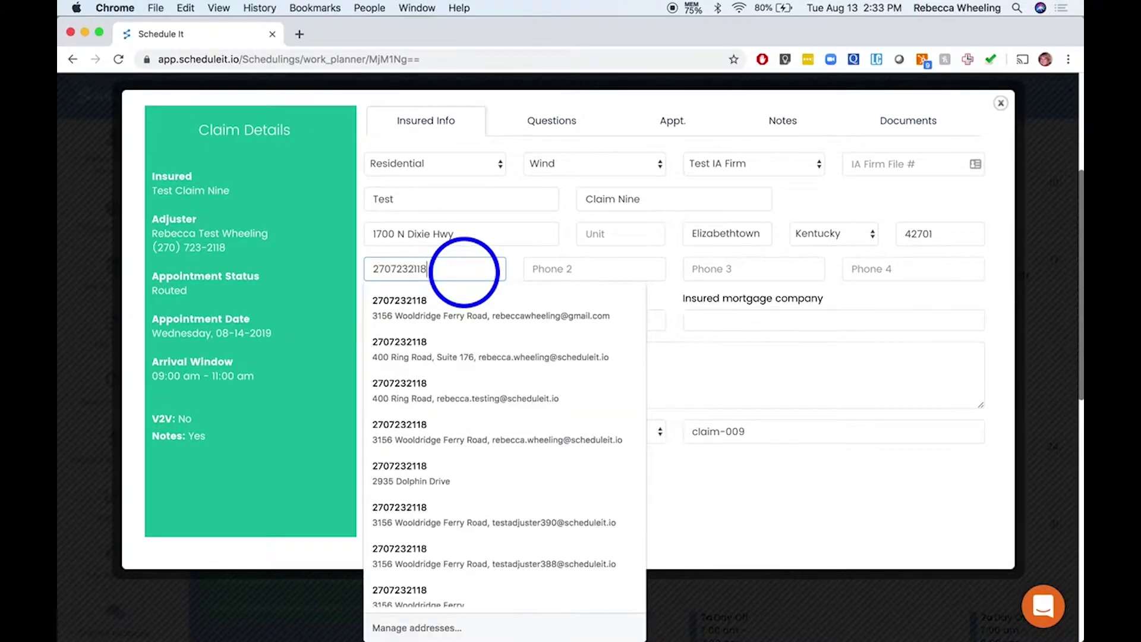
{"action": "key", "text": "Tab"}
Add 'wind damage' loss notice instructions to Test Claim Nine, save, and close its details
{"action": "left_click", "coordinate": [452, 370]}
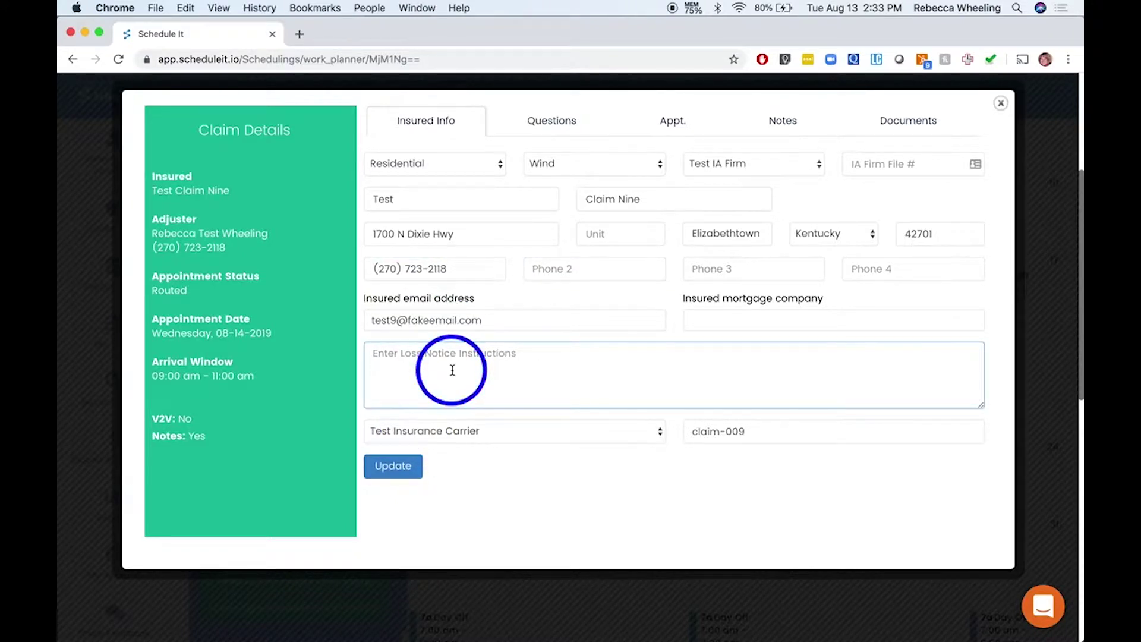
{"action": "type", "text": "wind damage"}
{"action": "left_click", "coordinate": [397, 471]}
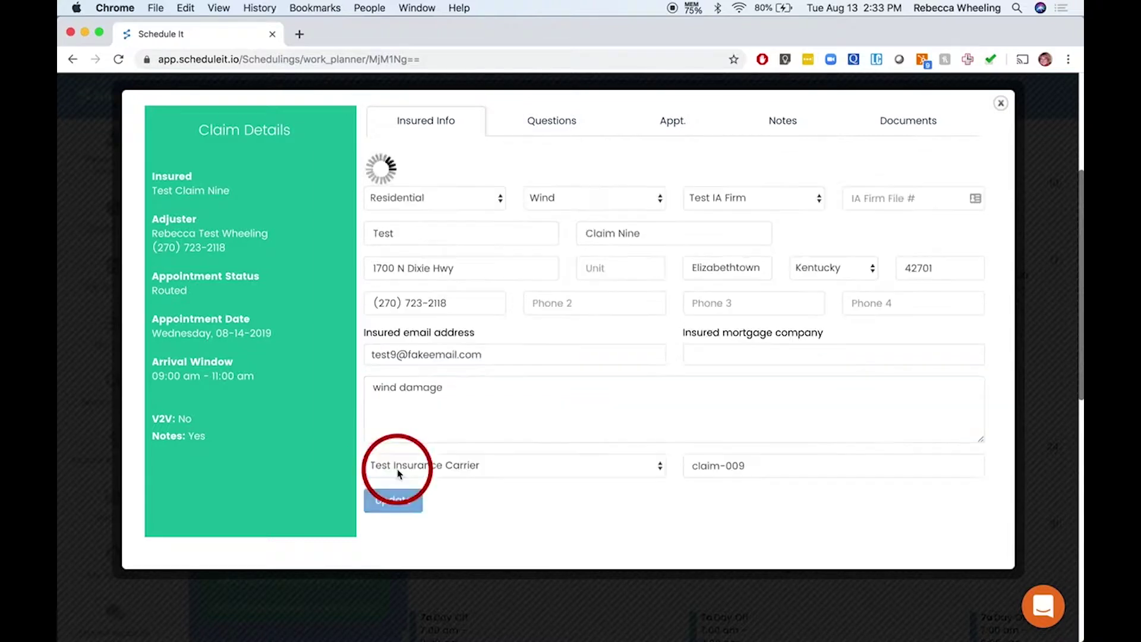
{"action": "left_click", "coordinate": [534, 376]}
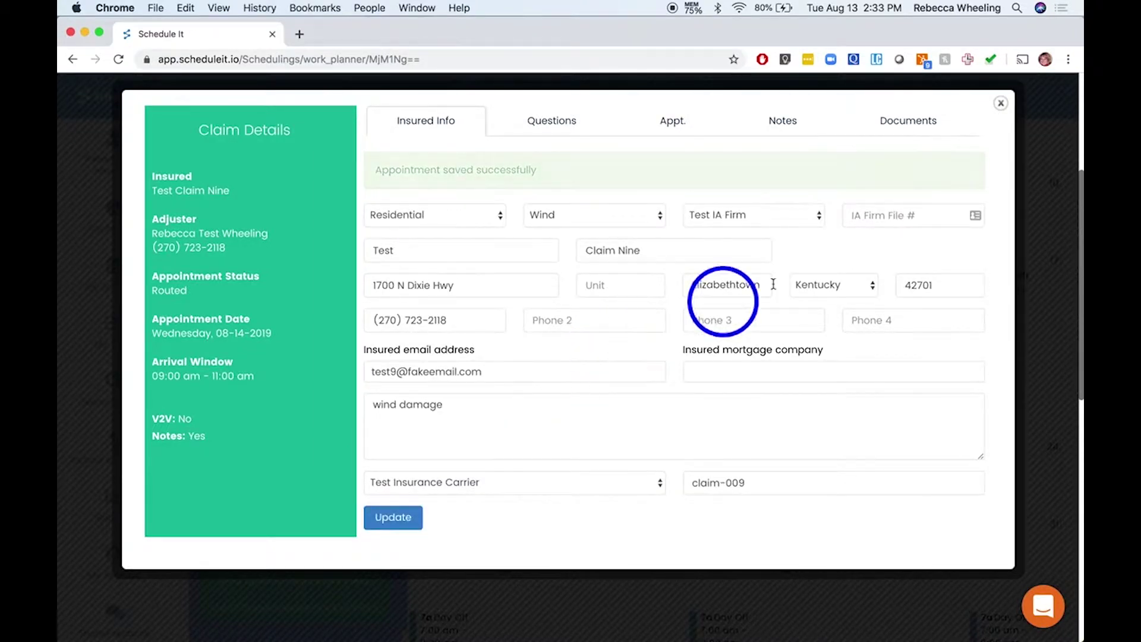
{"action": "left_click", "coordinate": [1001, 105]}
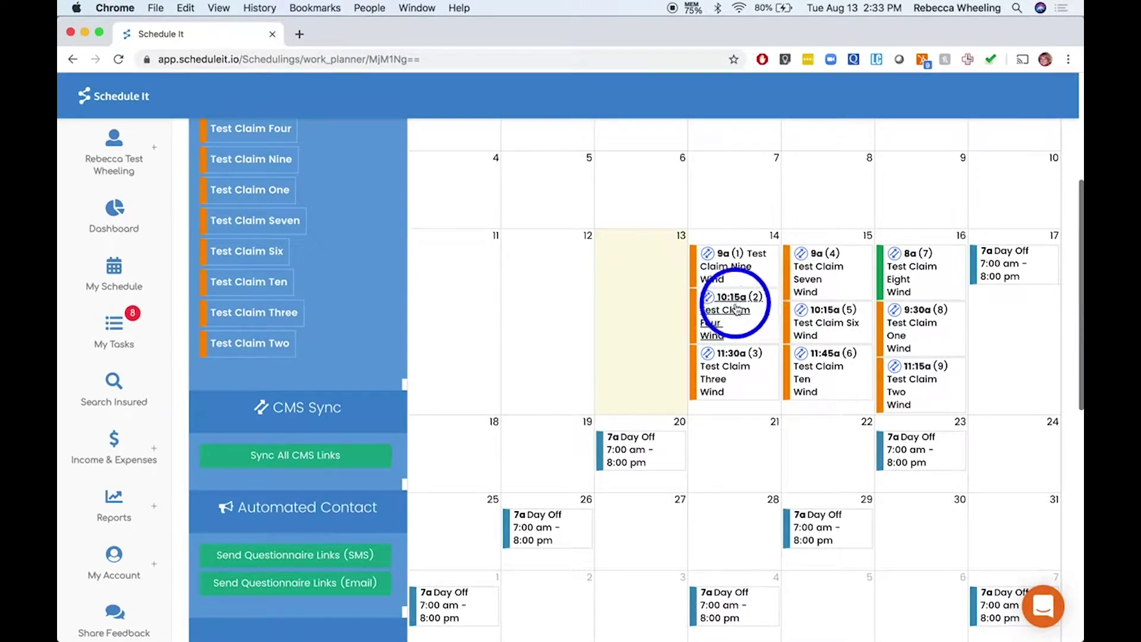
Give the 10:15a Test Claim Four a 'wind damage' loss notice, save, and show its questionnaire
{"action": "left_click", "coordinate": [712, 325]}
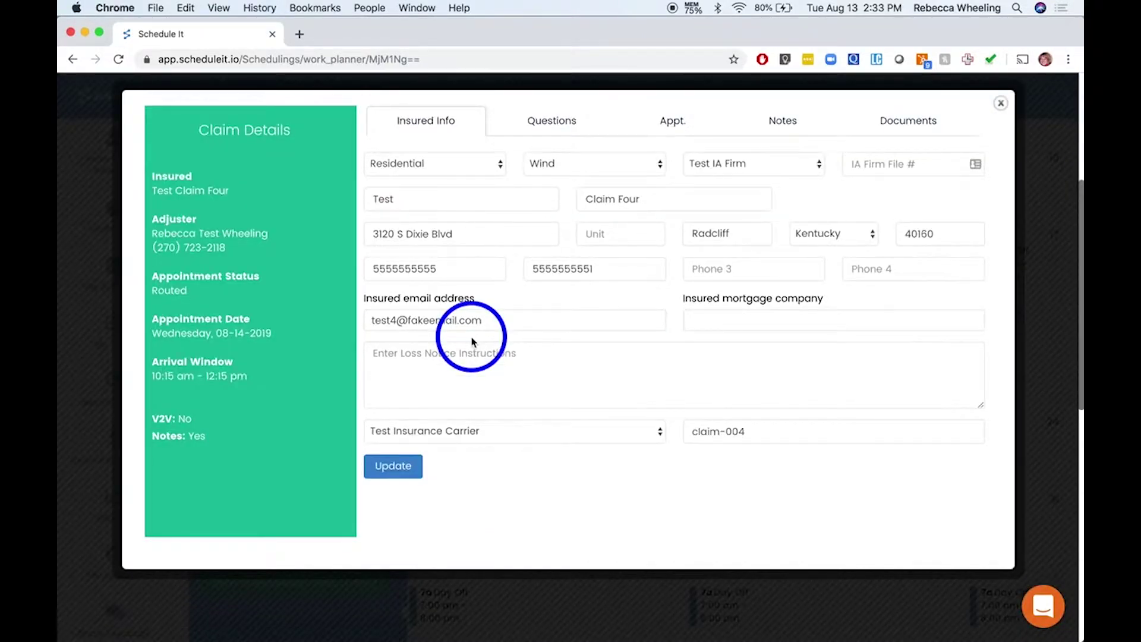
{"action": "left_click", "coordinate": [434, 361]}
{"action": "type", "text": "wind damage"}
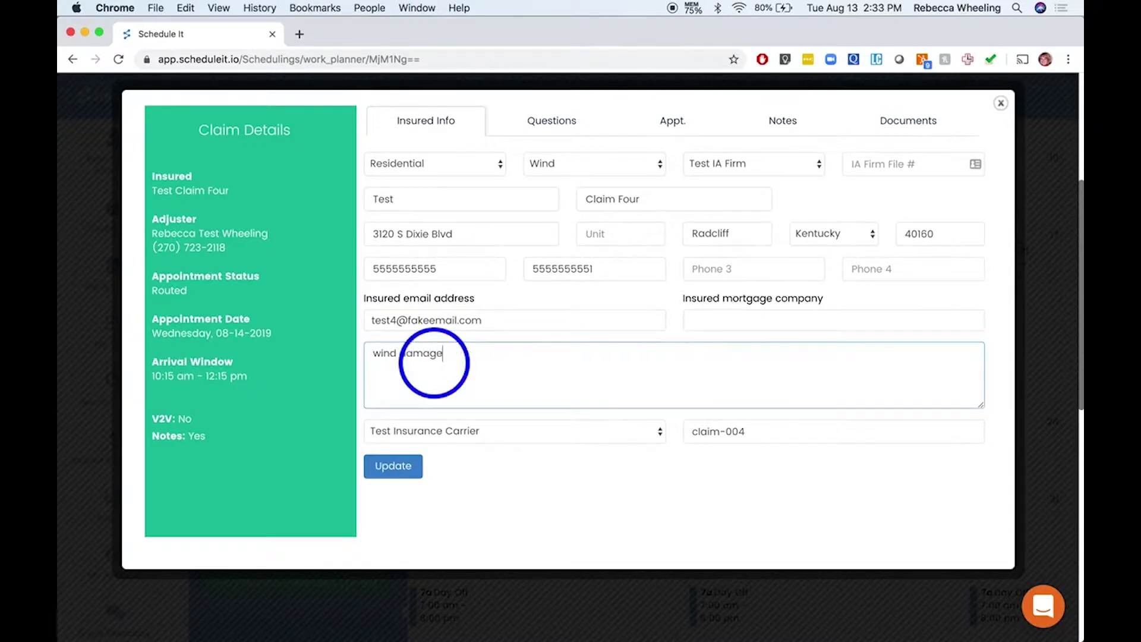
{"action": "left_click", "coordinate": [393, 467]}
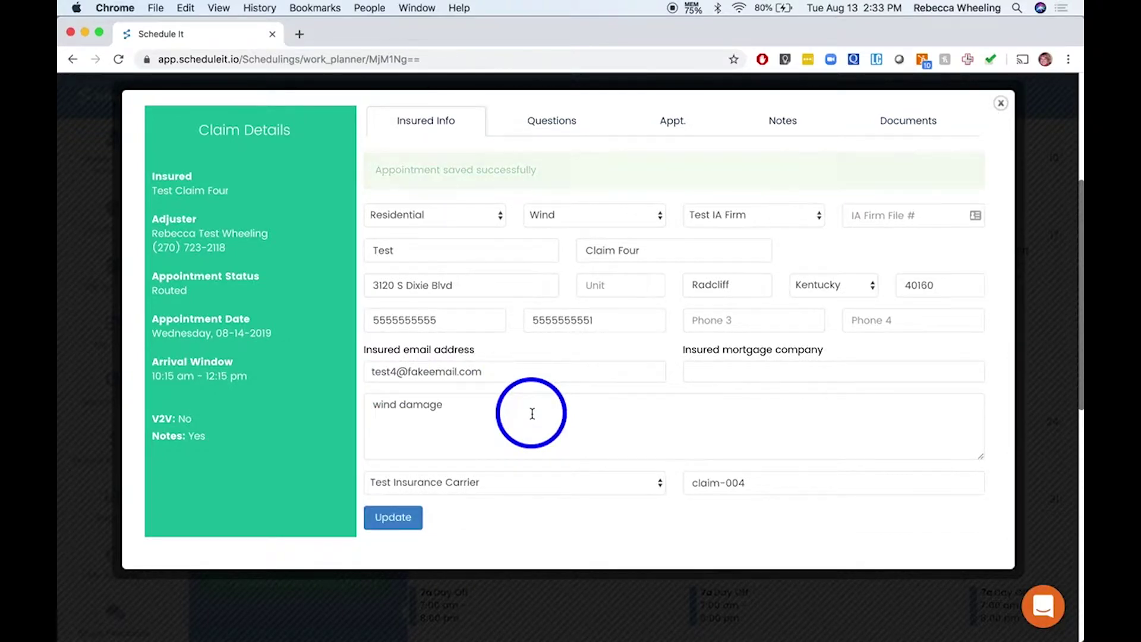
{"action": "left_click", "coordinate": [550, 126]}
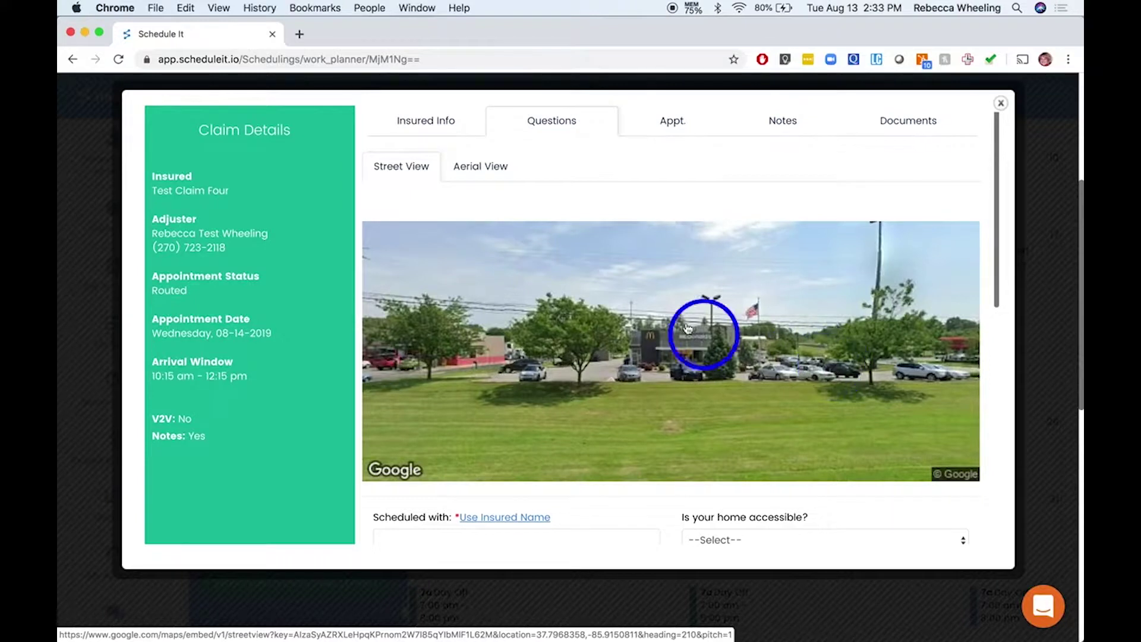
Switch Test Claim Four's property image to street view and scroll to the question dropdowns
{"action": "left_click", "coordinate": [483, 172]}
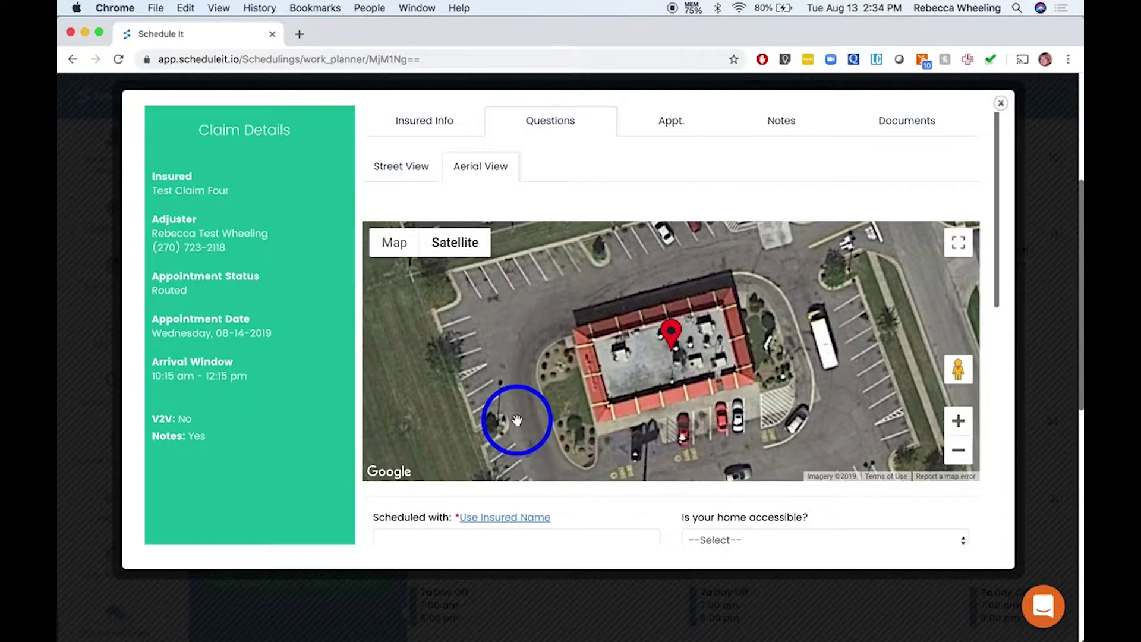
{"action": "left_click", "coordinate": [405, 168]}
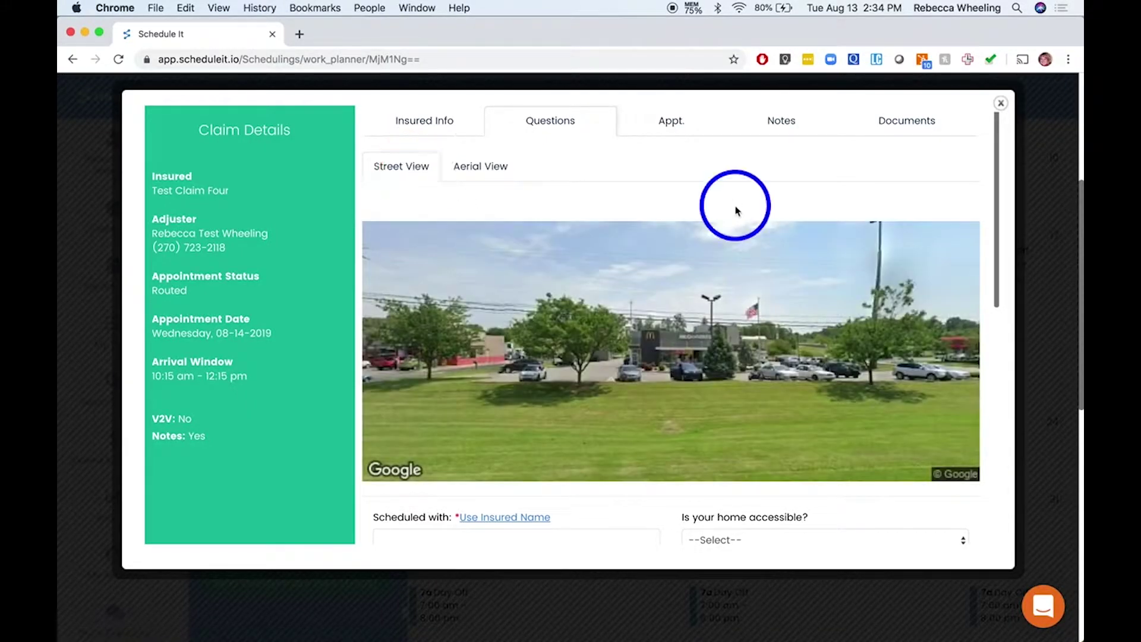
{"action": "scroll", "coordinate": [736, 211], "scroll_direction": "down", "scroll_amount": 5}
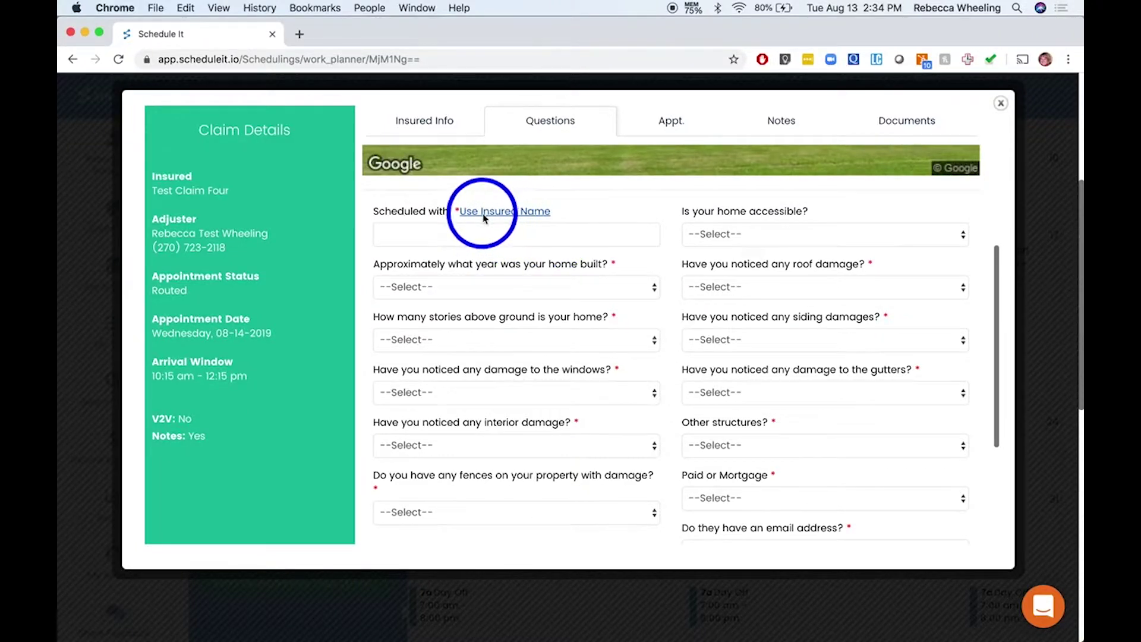
Fill scheduled-with, home accessible Yes, built 2012, two stories, and No roof, siding, window, gutter damage
{"action": "left_click", "coordinate": [524, 212]}
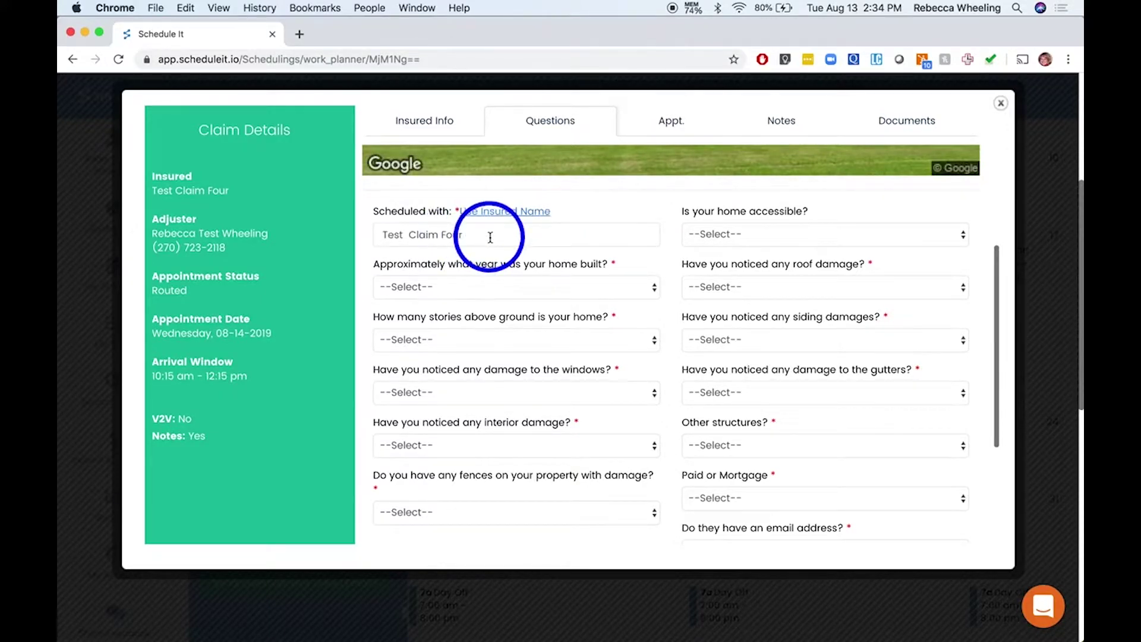
{"action": "left_click", "coordinate": [753, 238]}
{"action": "left_click", "coordinate": [754, 248]}
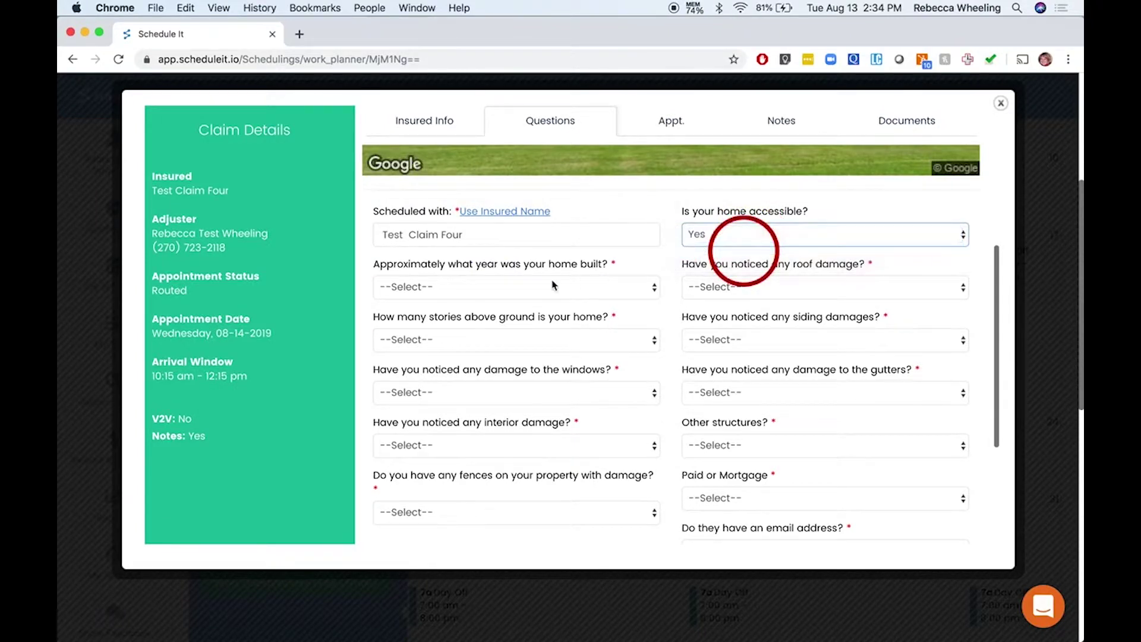
{"action": "left_click", "coordinate": [514, 289]}
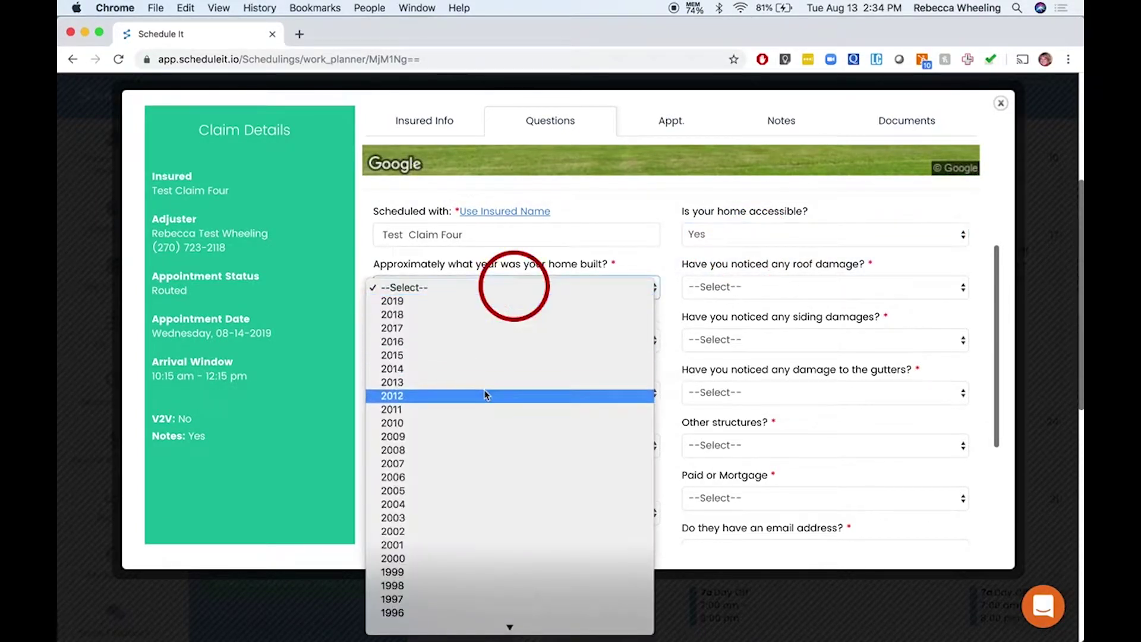
{"action": "left_click", "coordinate": [499, 393]}
{"action": "left_click", "coordinate": [770, 289]}
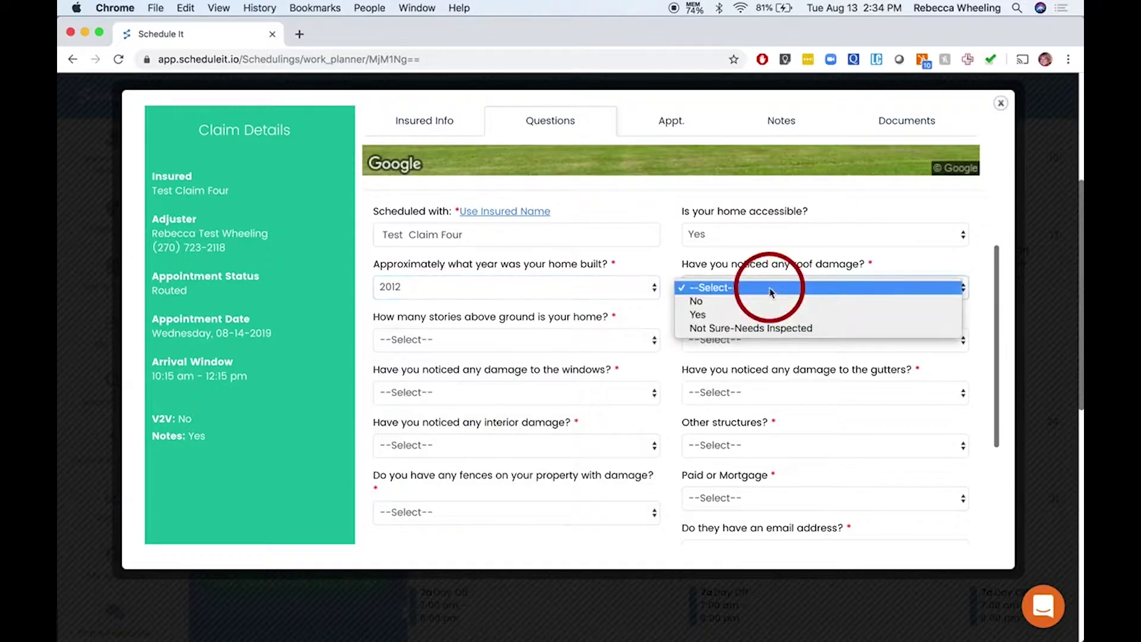
{"action": "left_click", "coordinate": [768, 302]}
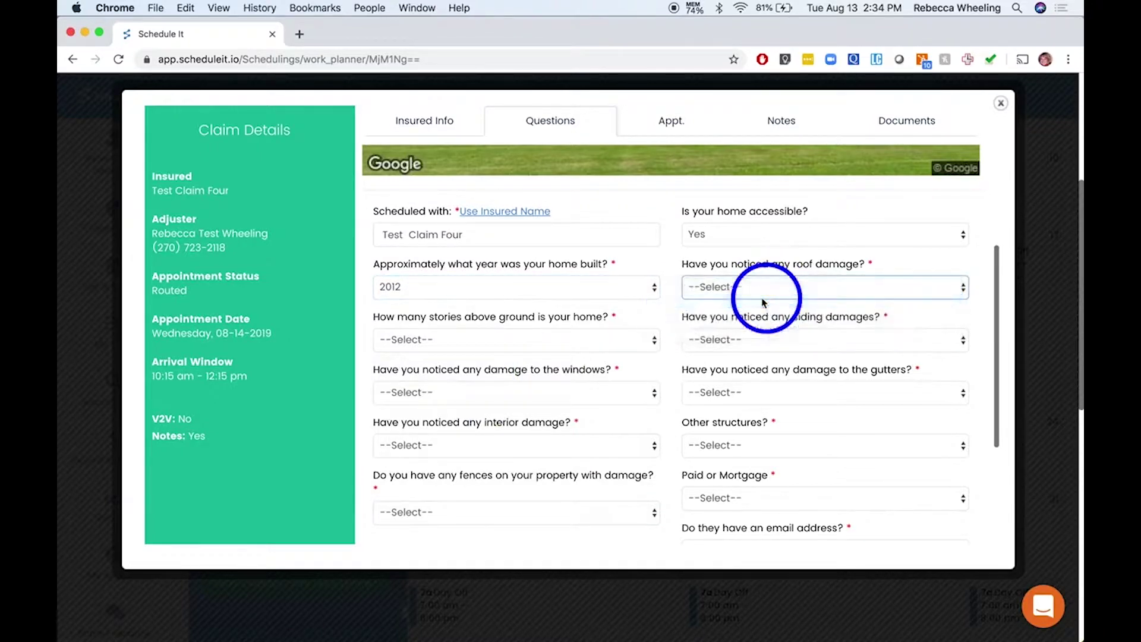
{"action": "left_click", "coordinate": [453, 345]}
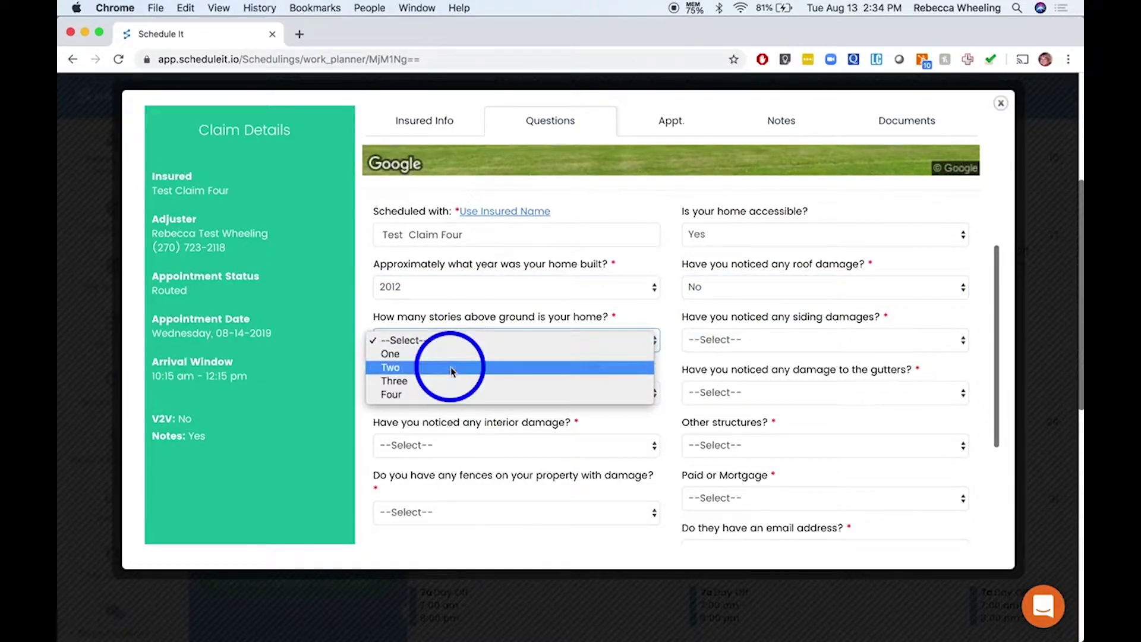
{"action": "left_click", "coordinate": [450, 369]}
{"action": "left_click", "coordinate": [740, 341]}
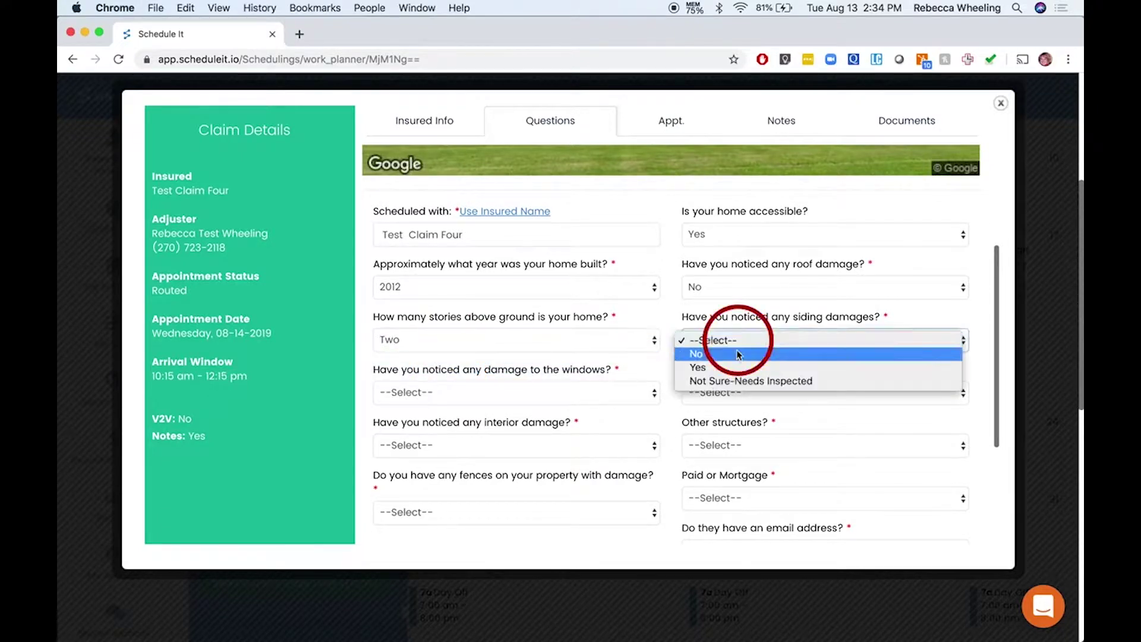
{"action": "left_click", "coordinate": [737, 354]}
{"action": "left_click", "coordinate": [475, 392]}
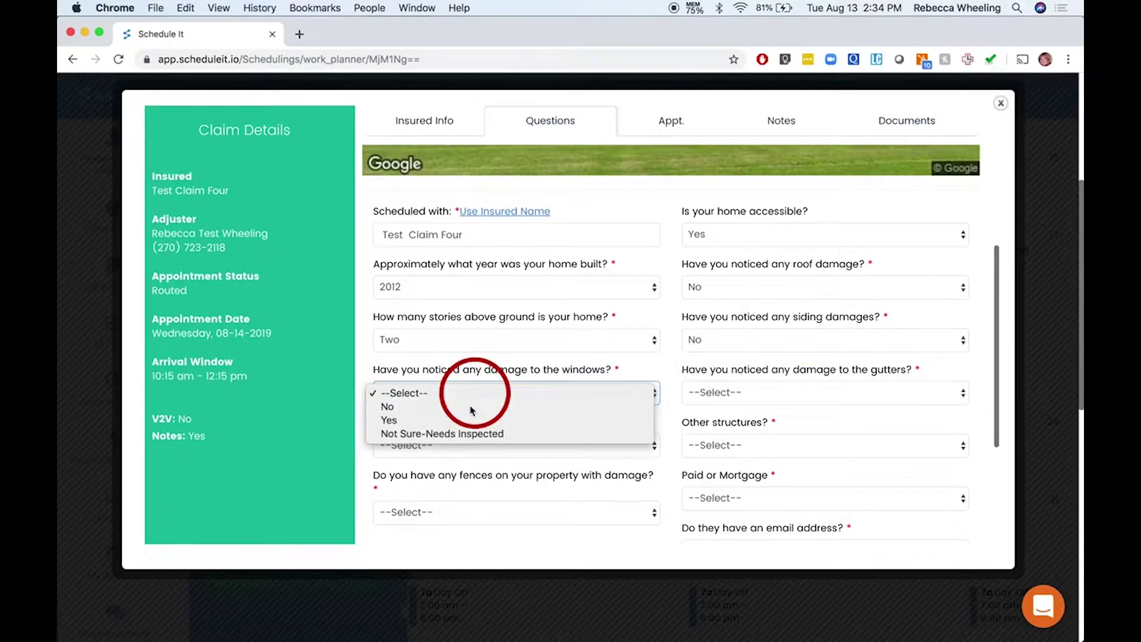
{"action": "left_click", "coordinate": [469, 406]}
{"action": "left_click", "coordinate": [736, 393]}
{"action": "left_click", "coordinate": [737, 407]}
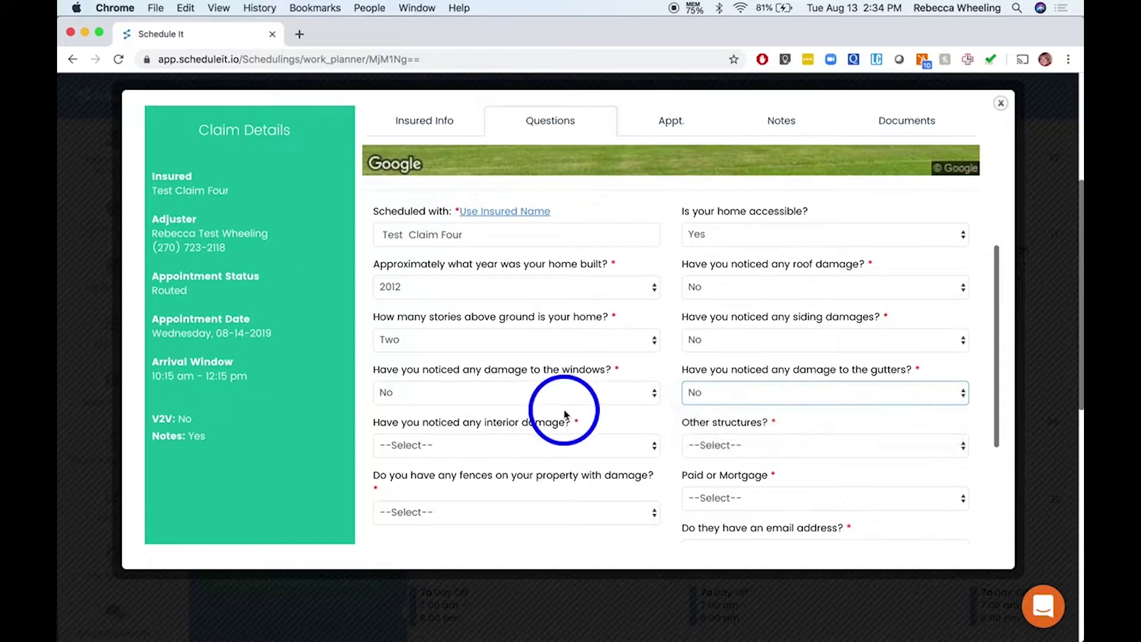
Record interior damage in Living Room and Staircase - One, plus other-structure damage to Shed - Garden
{"action": "scroll", "coordinate": [562, 410], "scroll_direction": "down", "scroll_amount": 3}
{"action": "left_click", "coordinate": [494, 355]}
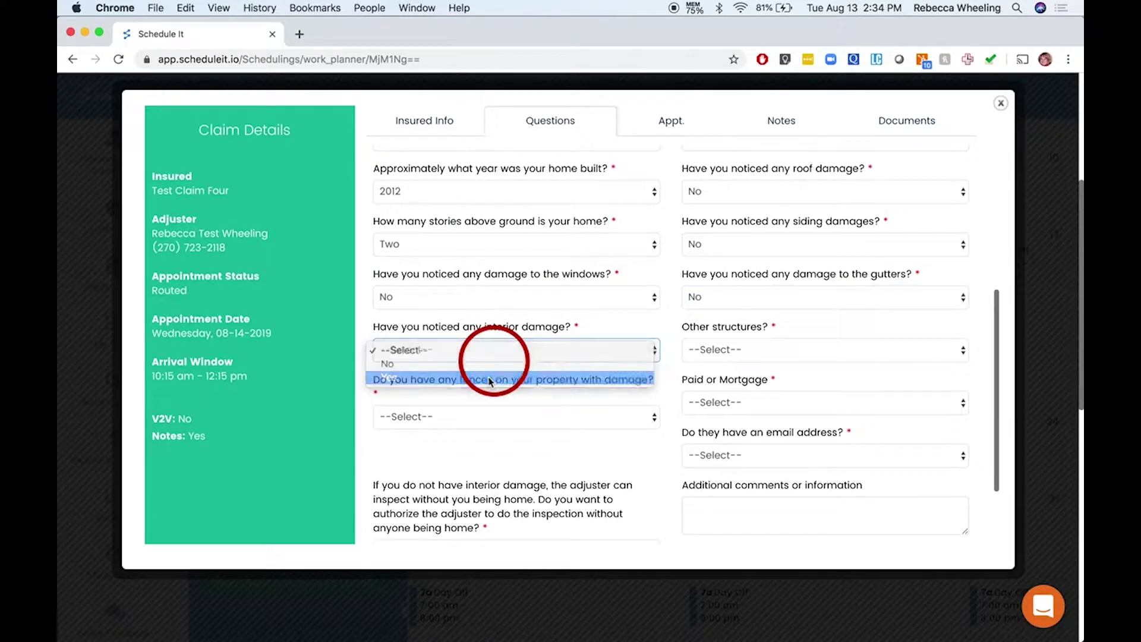
{"action": "left_click", "coordinate": [542, 355]}
{"action": "scroll", "coordinate": [795, 380], "scroll_direction": "down", "scroll_amount": 3}
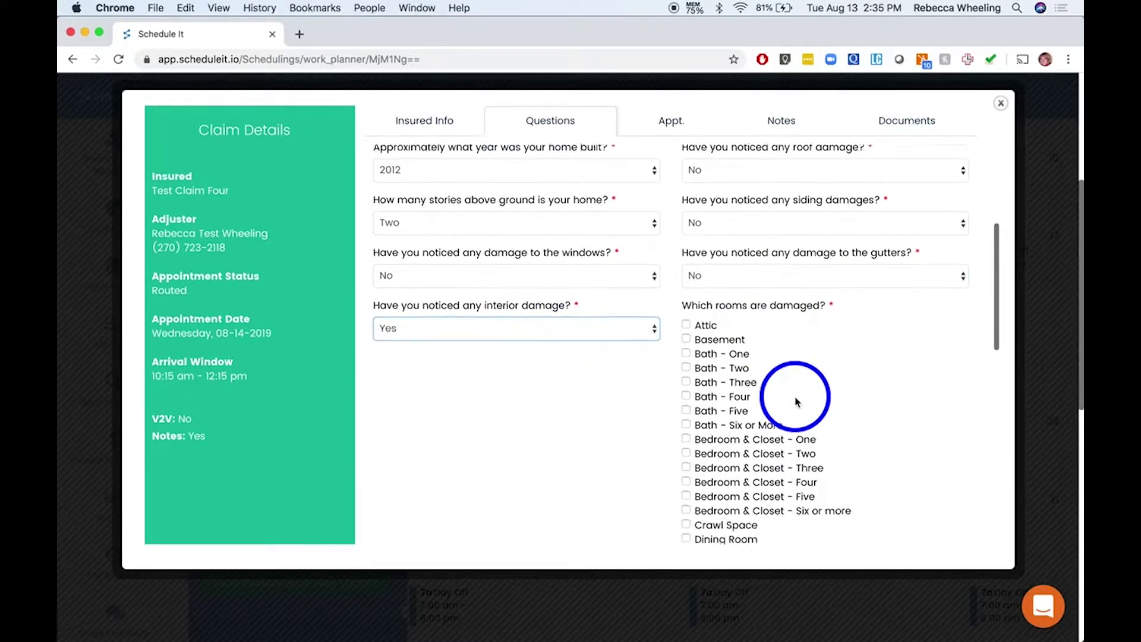
{"action": "scroll", "coordinate": [795, 401], "scroll_direction": "down", "scroll_amount": 5}
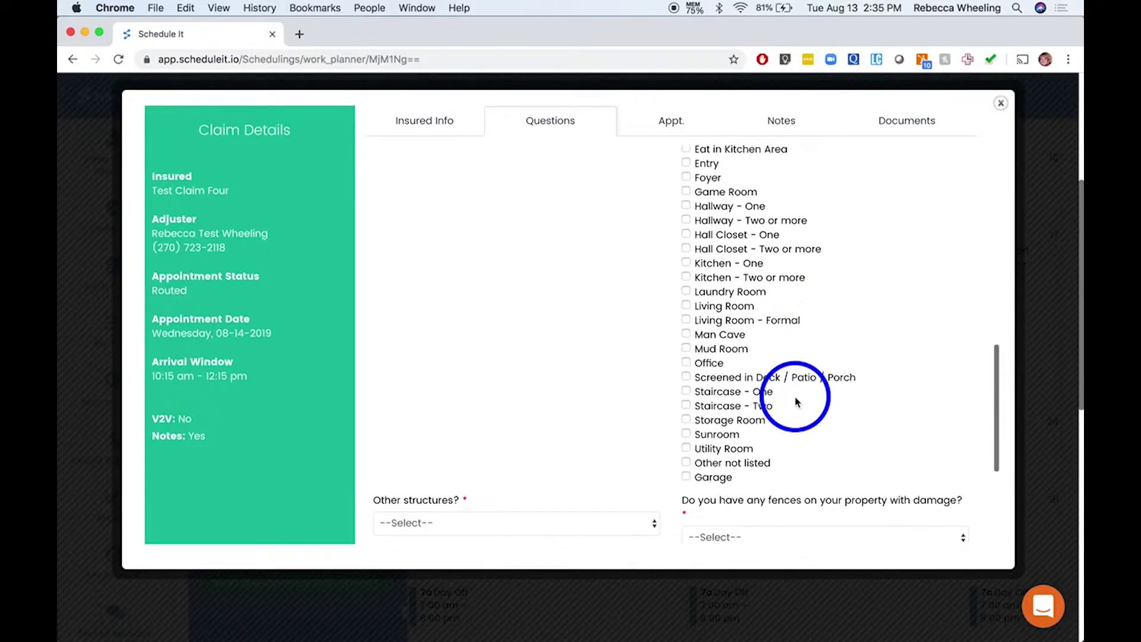
{"action": "left_click", "coordinate": [687, 305]}
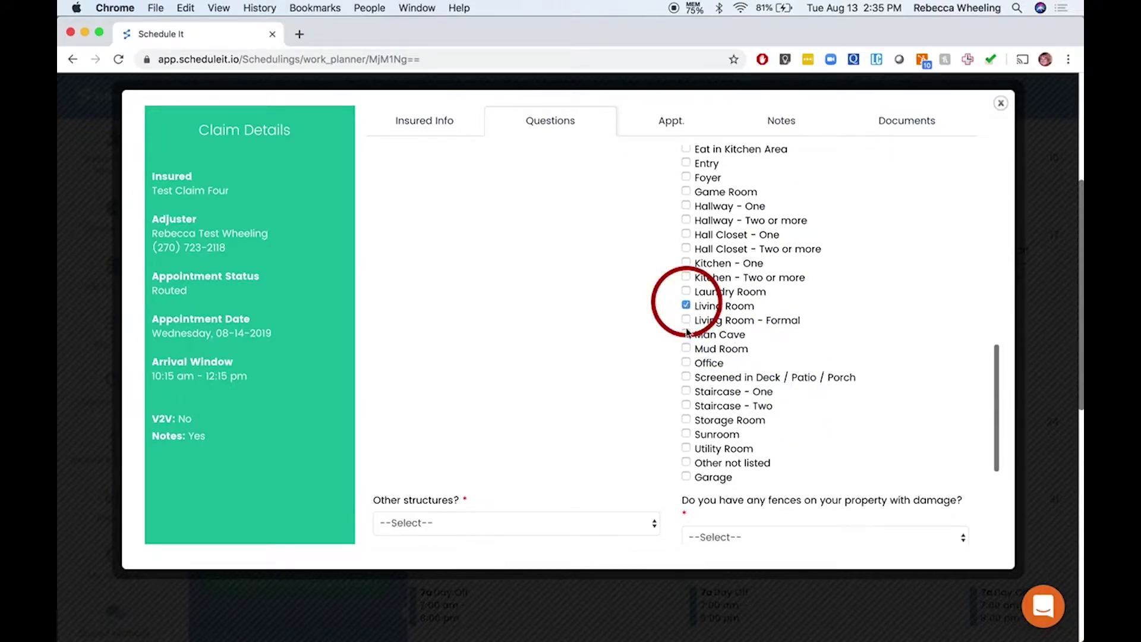
{"action": "left_click", "coordinate": [686, 391]}
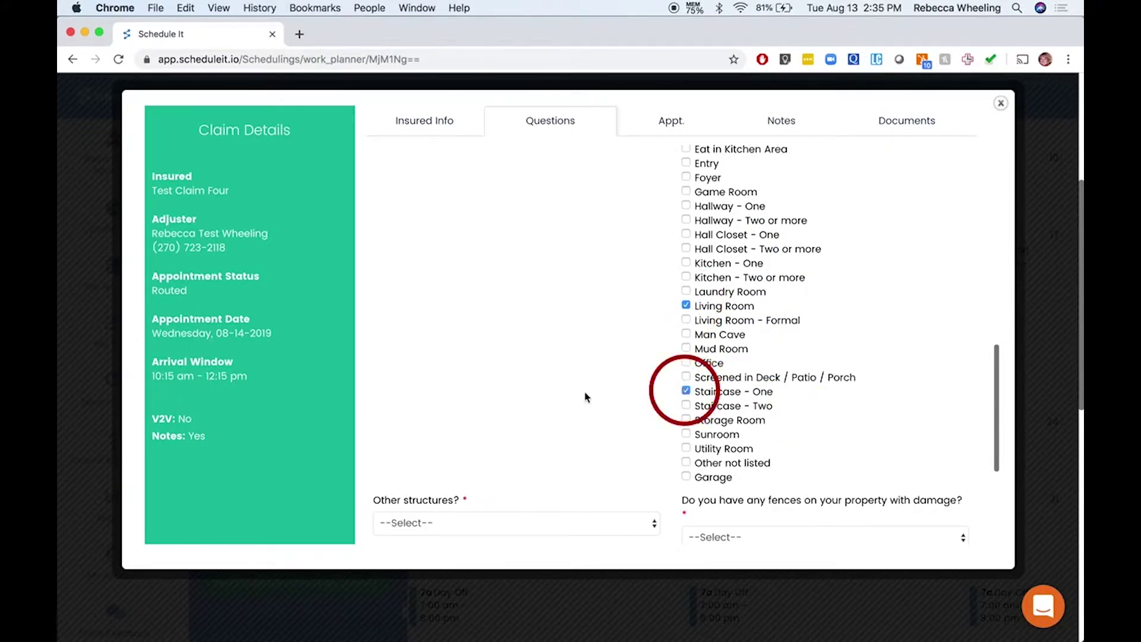
{"action": "scroll", "coordinate": [586, 387], "scroll_direction": "down", "scroll_amount": 5}
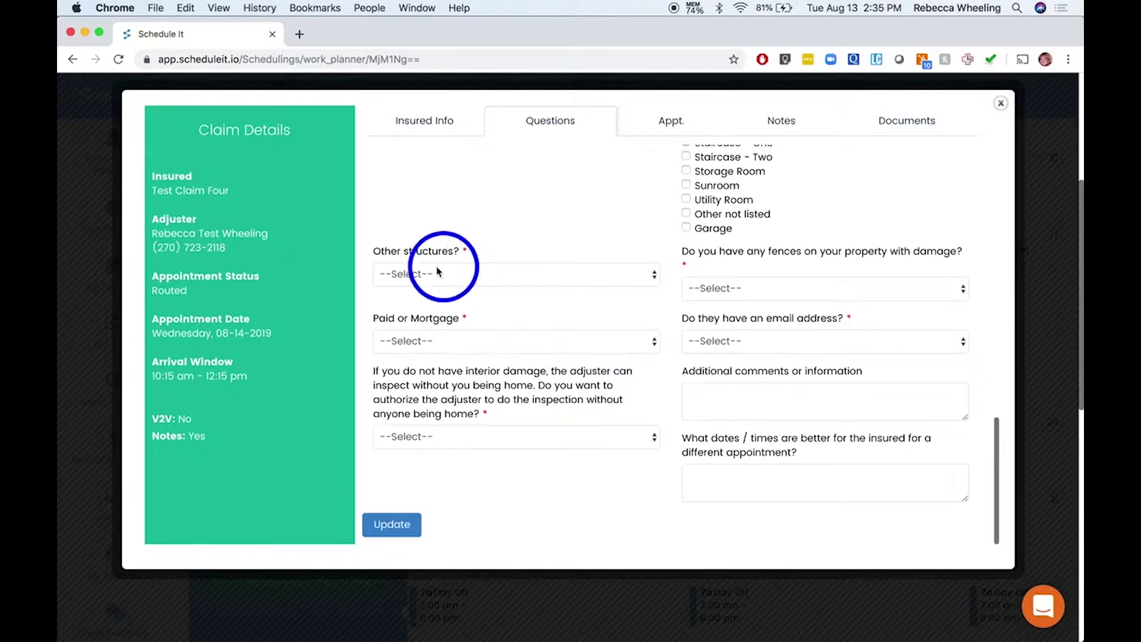
{"action": "left_click", "coordinate": [429, 277]}
{"action": "left_click", "coordinate": [432, 288]}
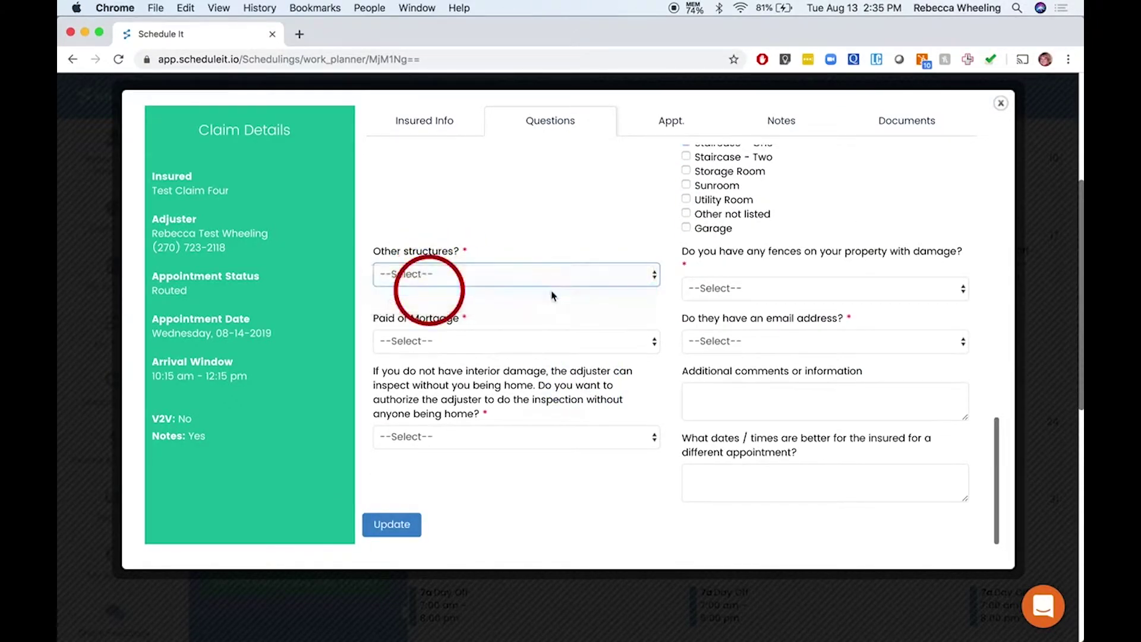
{"action": "left_click", "coordinate": [604, 275]}
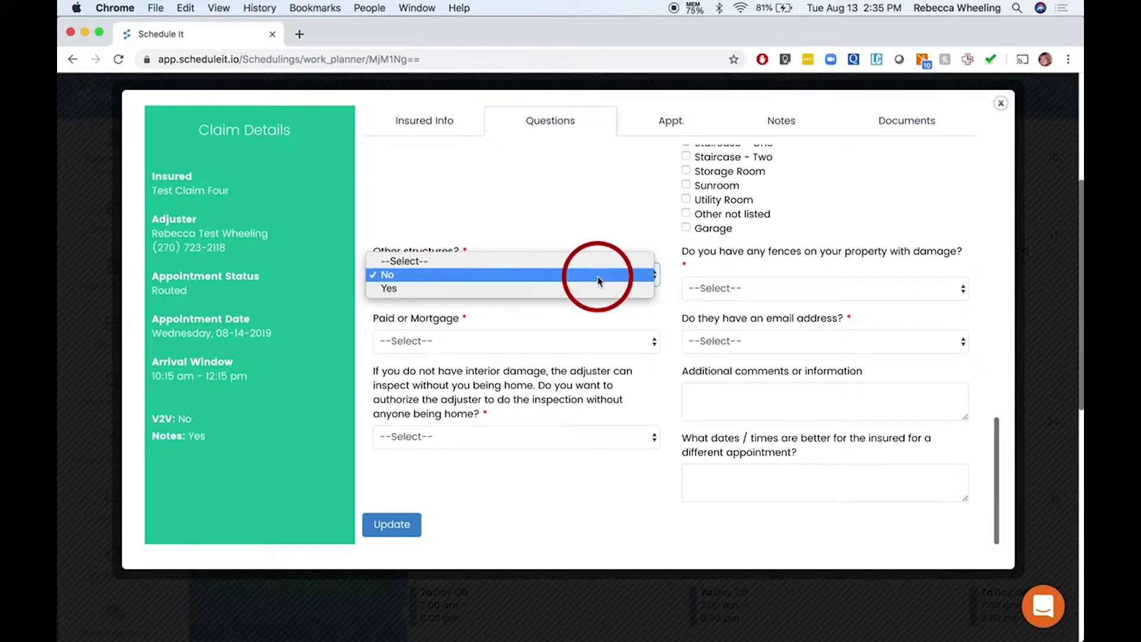
{"action": "left_click", "coordinate": [570, 290]}
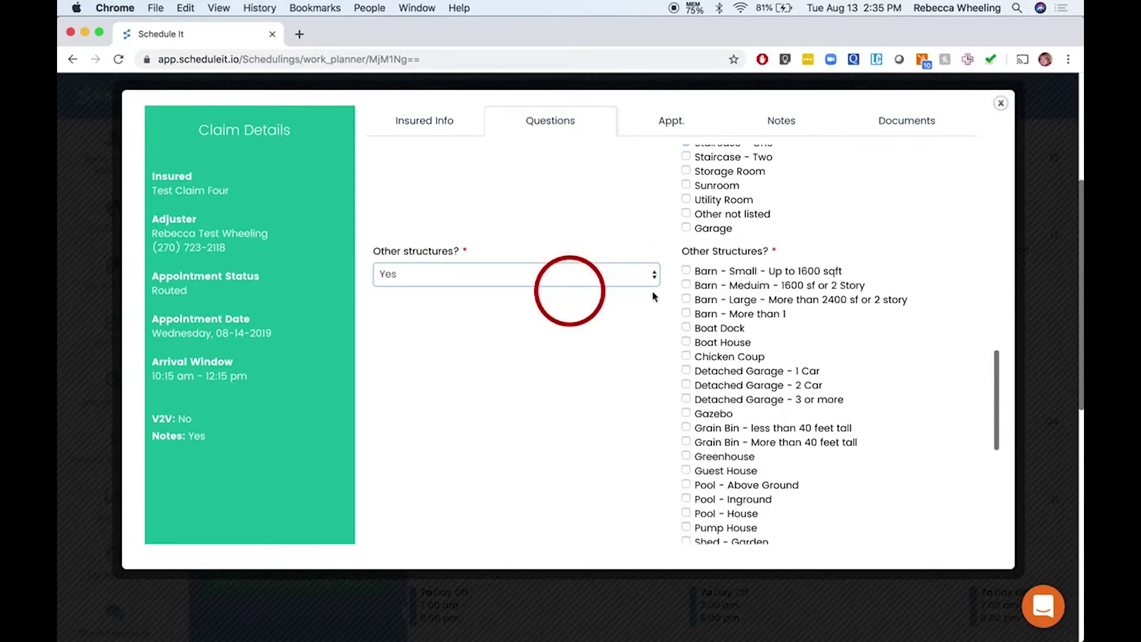
{"action": "scroll", "coordinate": [727, 487], "scroll_direction": "down", "scroll_amount": 3}
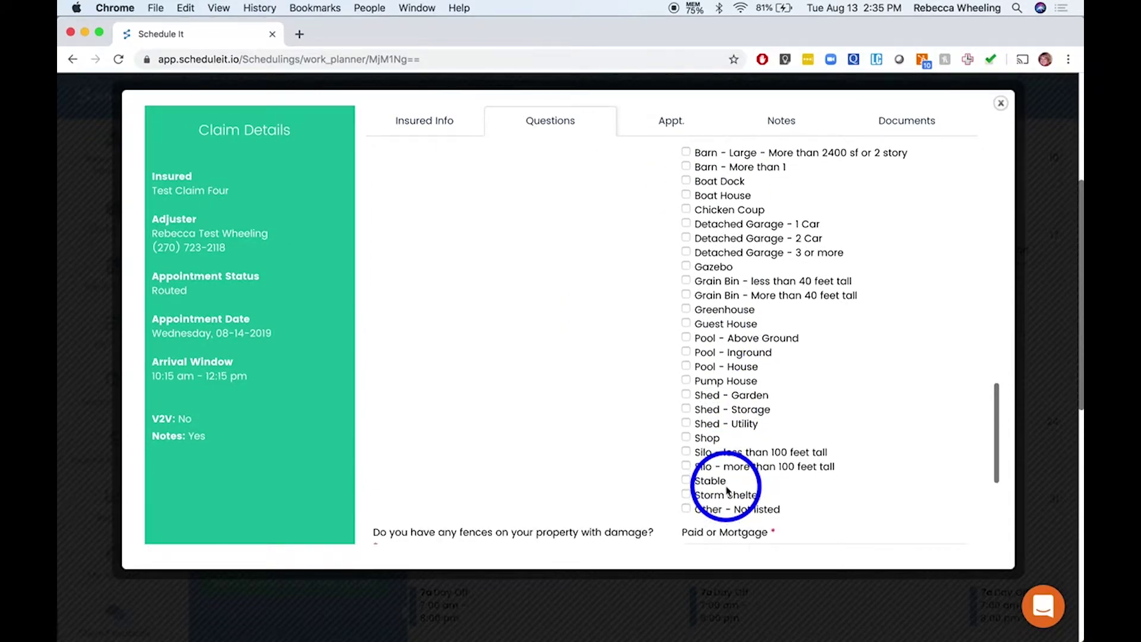
{"action": "left_click", "coordinate": [686, 396]}
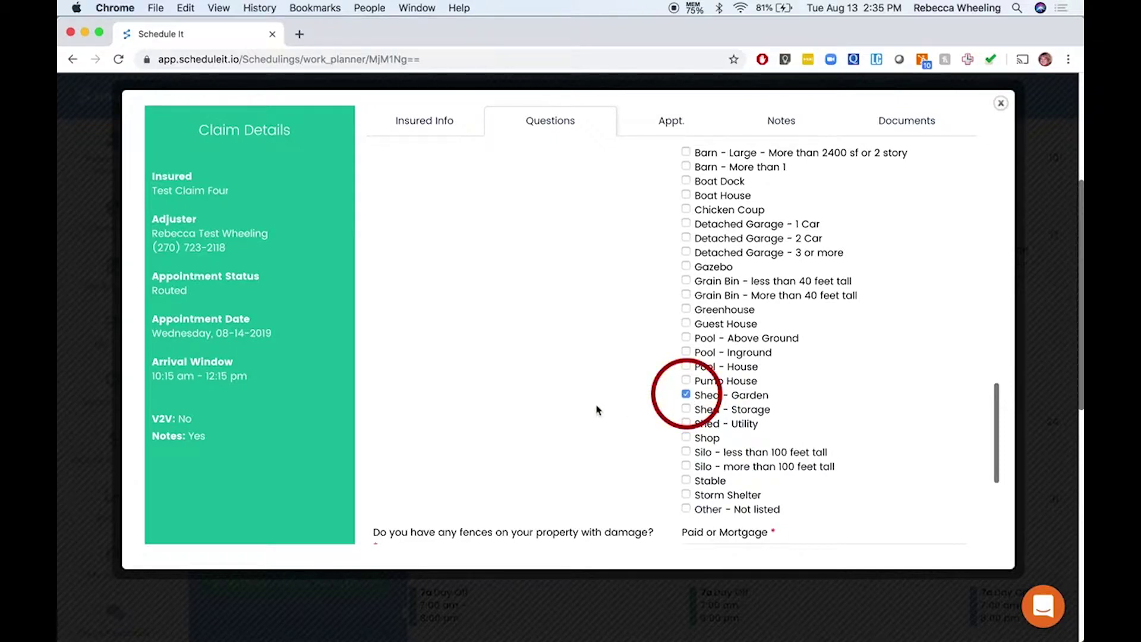
{"action": "scroll", "coordinate": [591, 404], "scroll_direction": "down", "scroll_amount": 5}
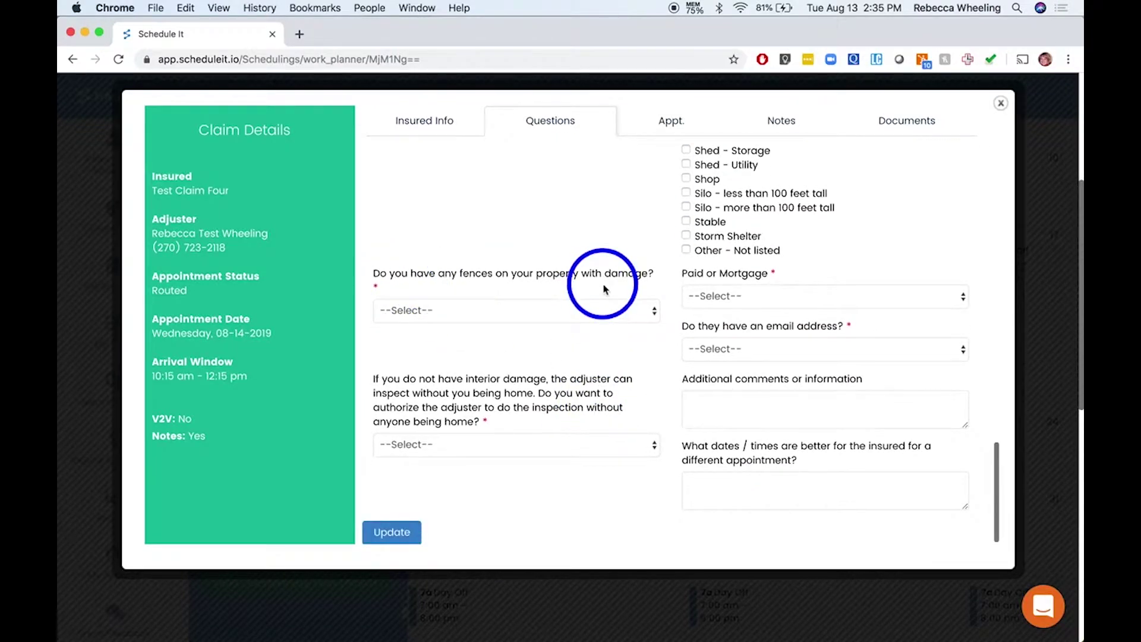
Answer No to fence damage, No - Paid in Full for mortgage, and No email address
{"action": "left_click", "coordinate": [561, 309]}
{"action": "left_click", "coordinate": [565, 322]}
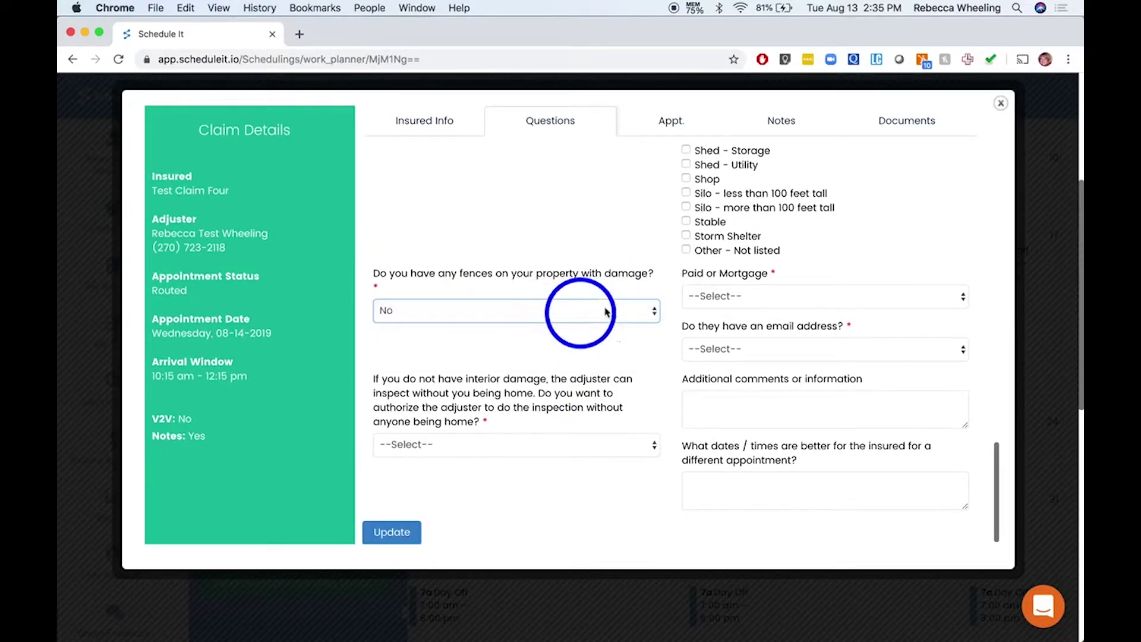
{"action": "left_click", "coordinate": [761, 296]}
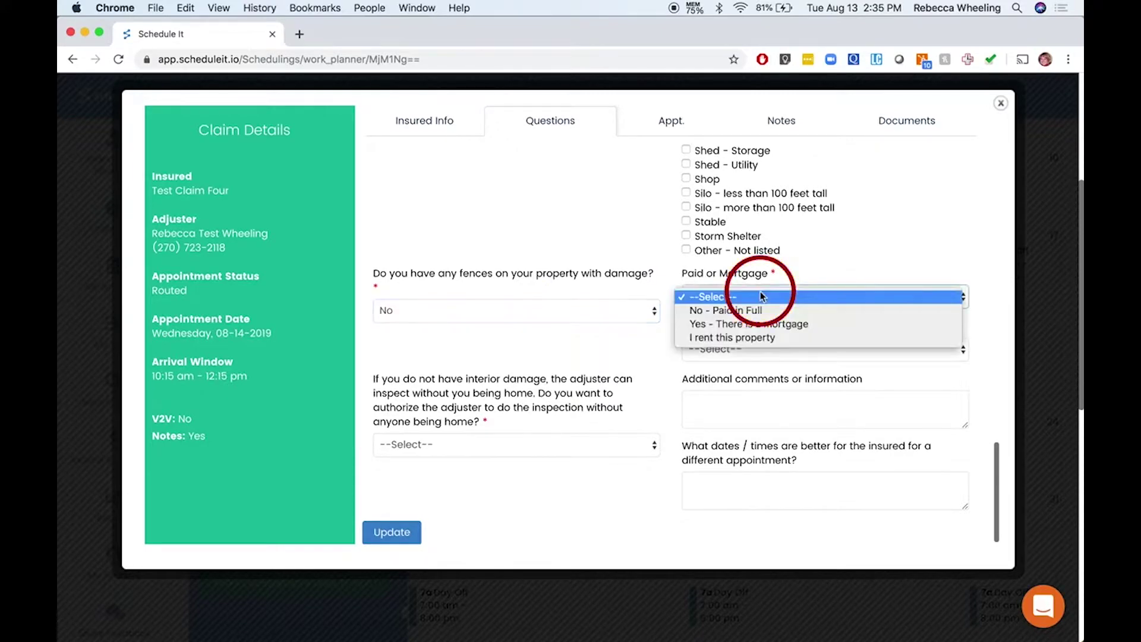
{"action": "left_click", "coordinate": [776, 325]}
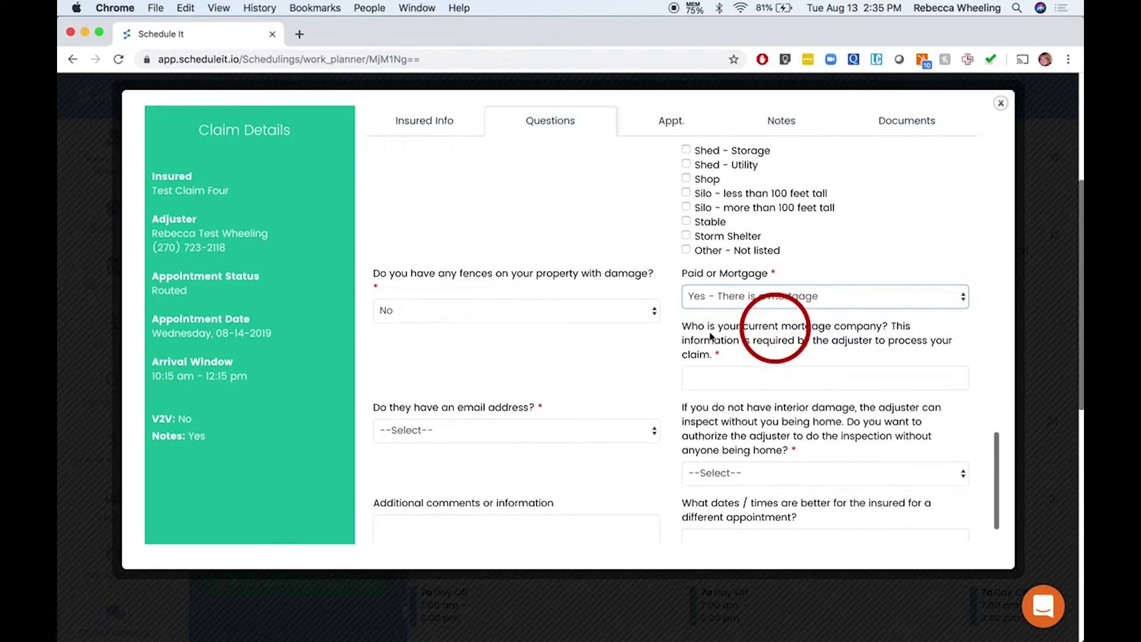
{"action": "left_click", "coordinate": [778, 297]}
{"action": "left_click", "coordinate": [772, 283]}
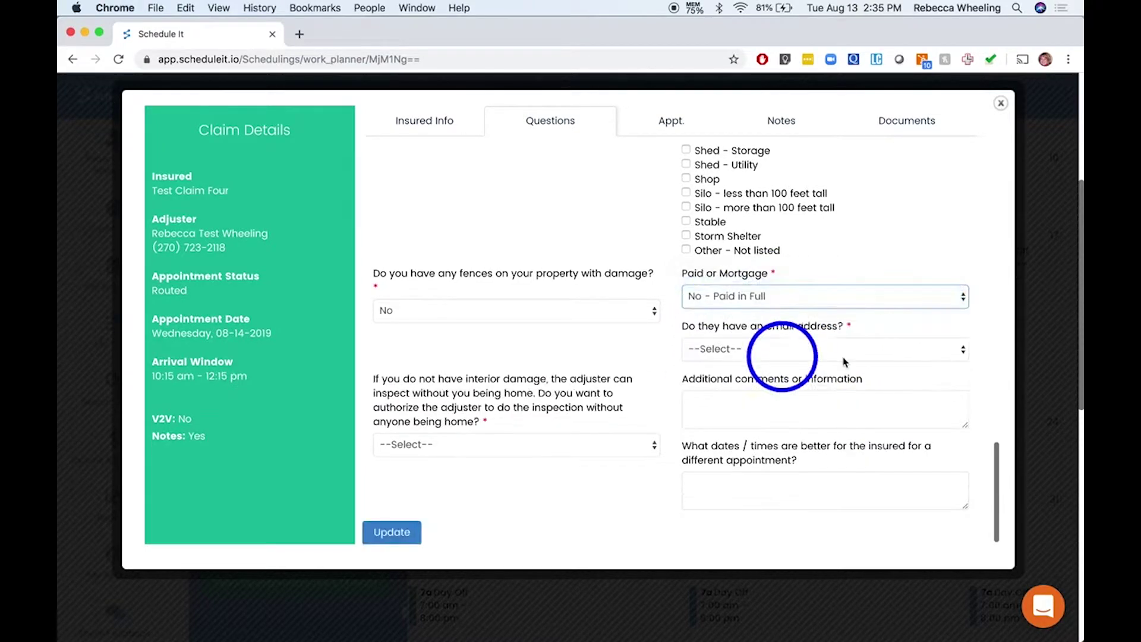
{"action": "left_click", "coordinate": [770, 349]}
{"action": "left_click", "coordinate": [768, 377]}
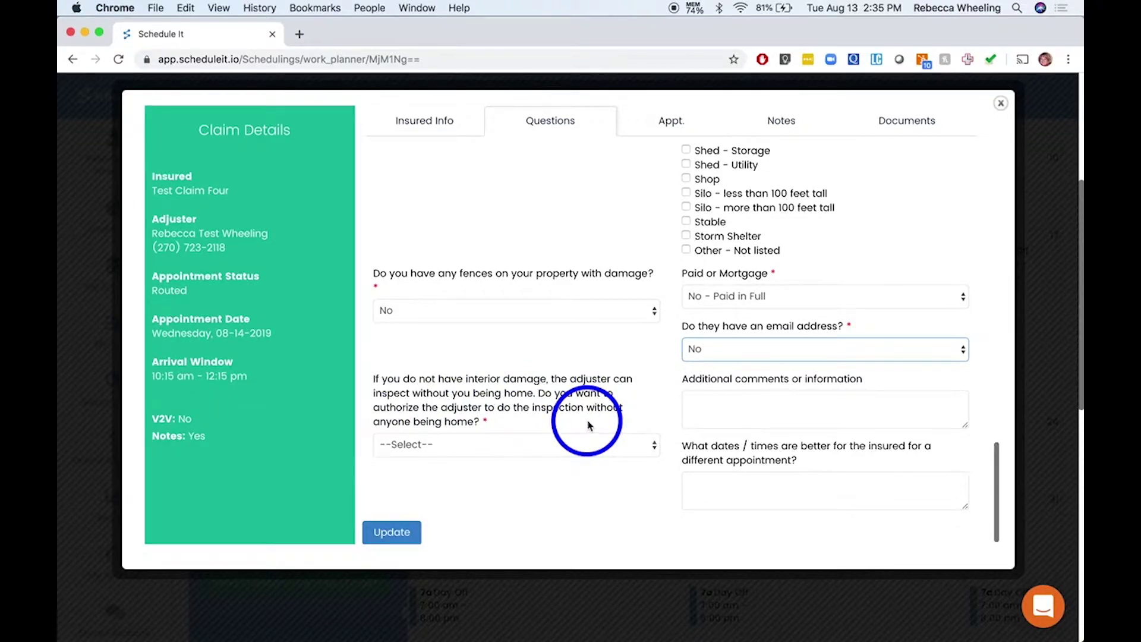
Set inspection with nobody home to Yes and add the comment 'Fenced back yard'
{"action": "left_click", "coordinate": [558, 444]}
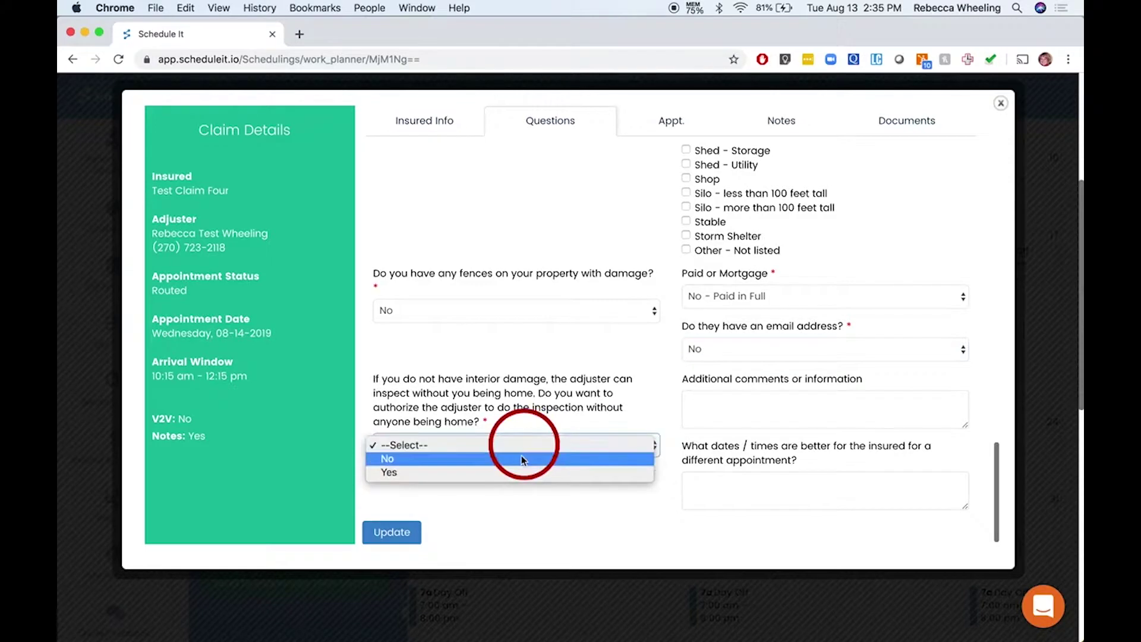
{"action": "left_click", "coordinate": [522, 459]}
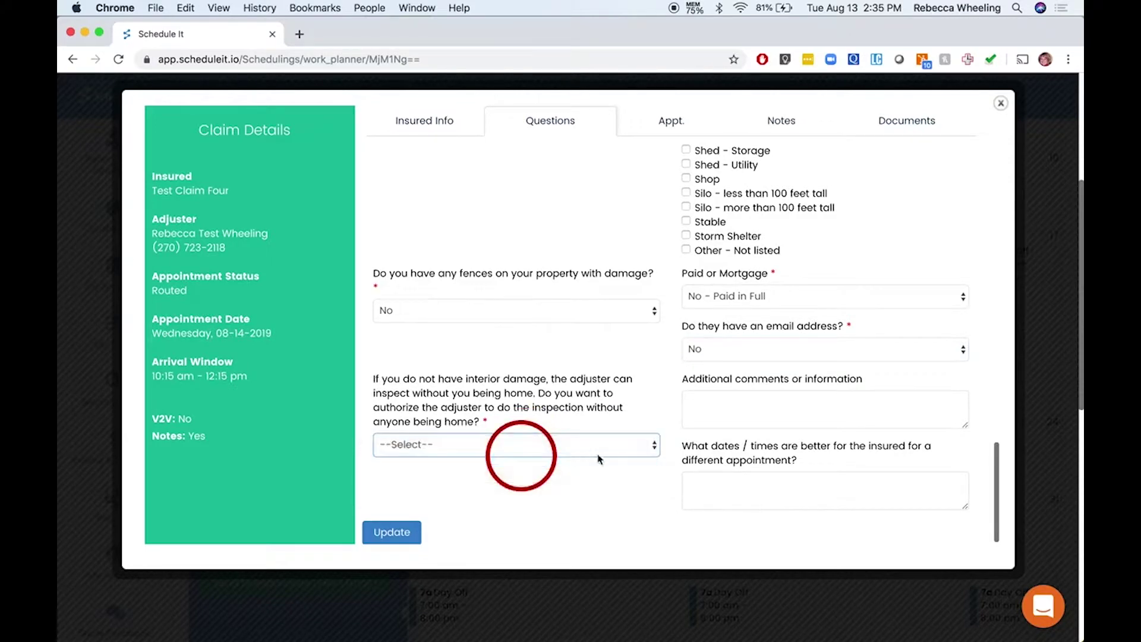
{"action": "left_click", "coordinate": [546, 446]}
{"action": "left_click", "coordinate": [540, 458]}
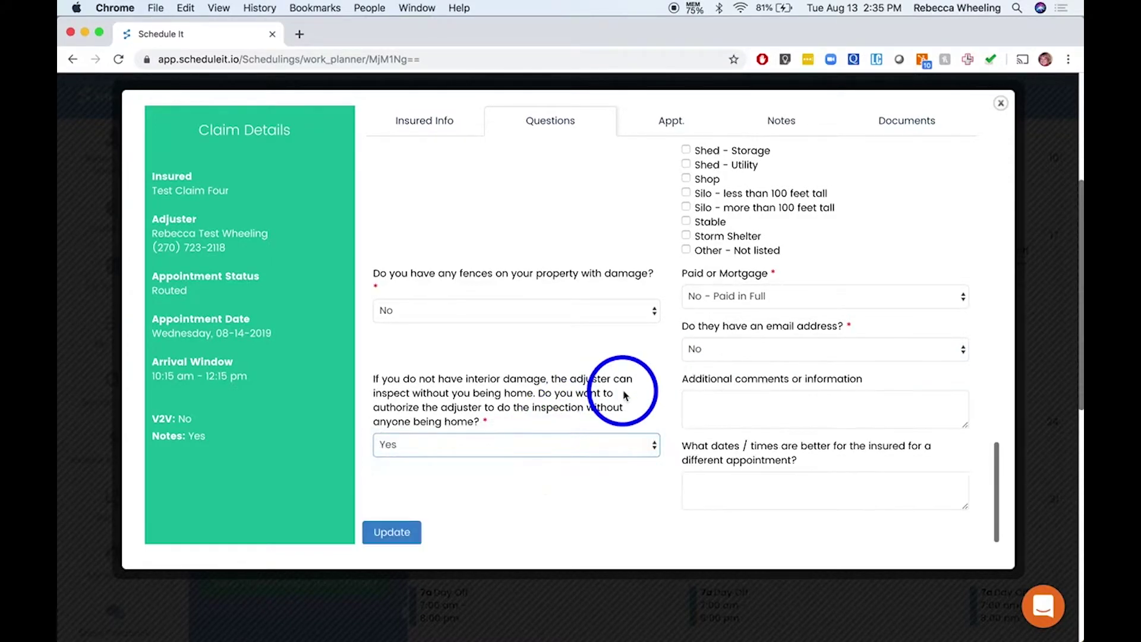
{"action": "left_click", "coordinate": [738, 403]}
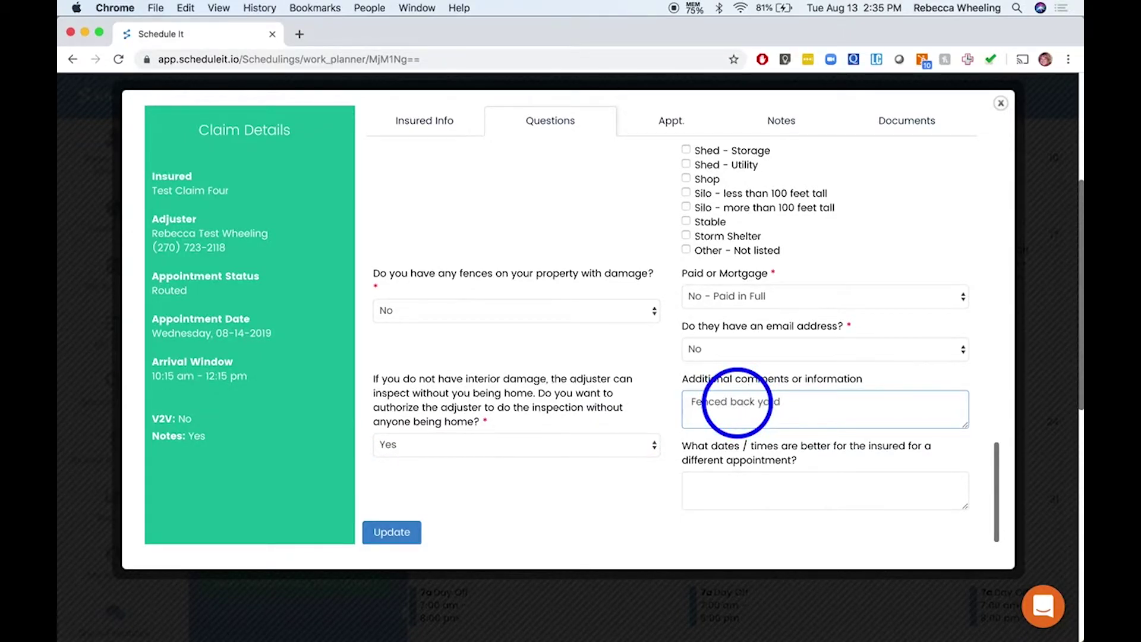
{"action": "type", "text": "Fenced back yard"}
{"action": "scroll", "coordinate": [738, 403], "scroll_direction": "down", "scroll_amount": 1}
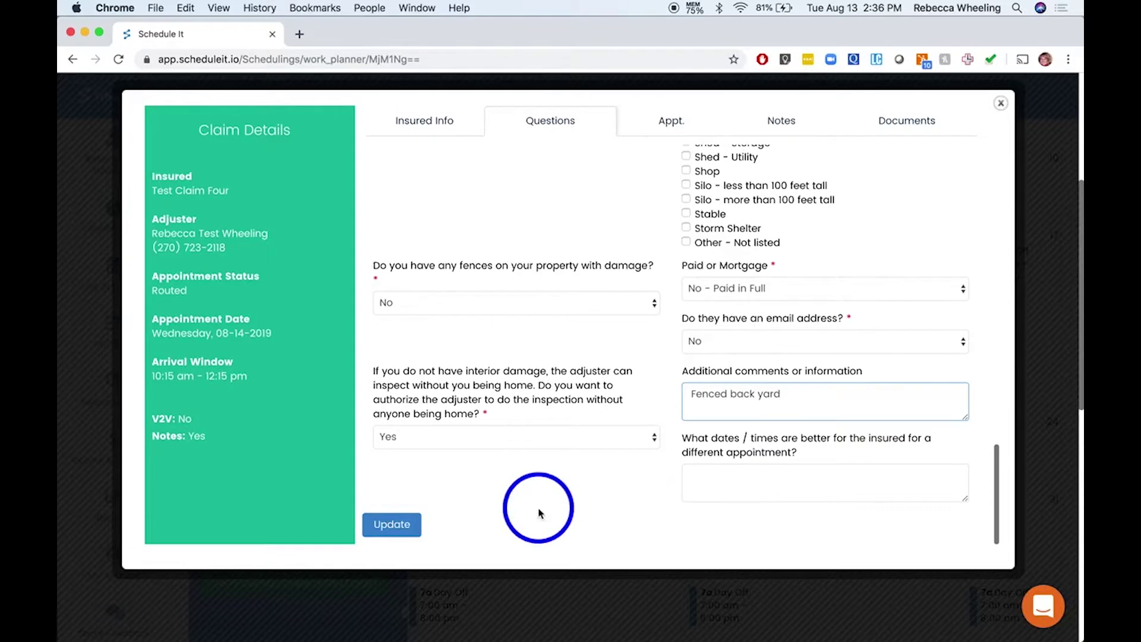
Save Test Claim Four's answers and view its 08-14-2019, 10:15 AM–12:15 pm appointment
{"action": "left_click", "coordinate": [390, 524]}
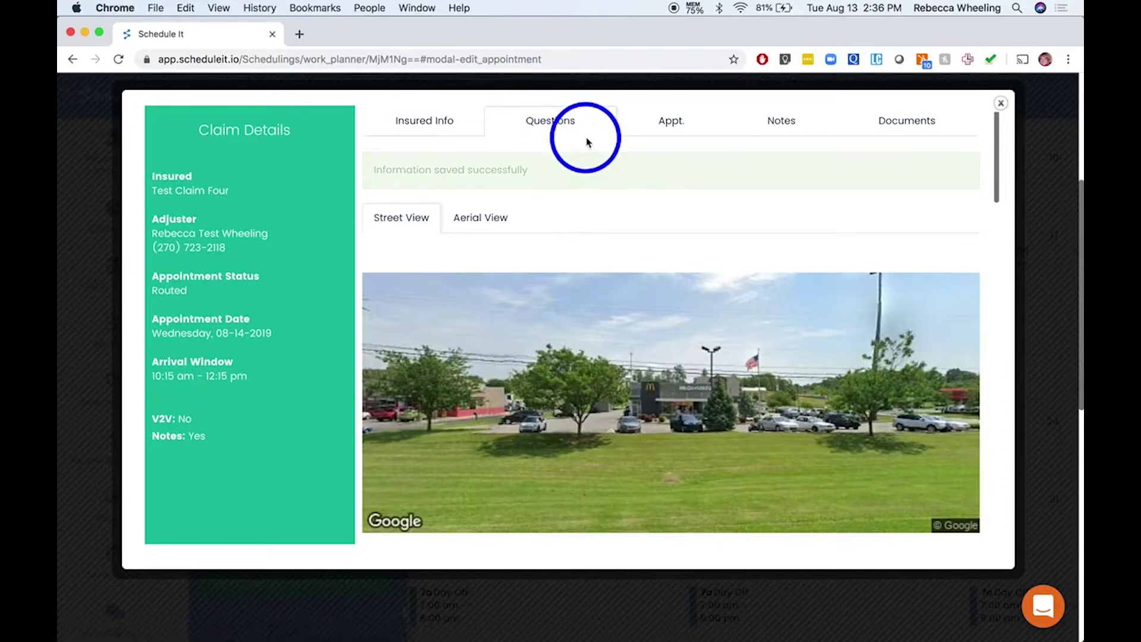
{"action": "left_click", "coordinate": [664, 130]}
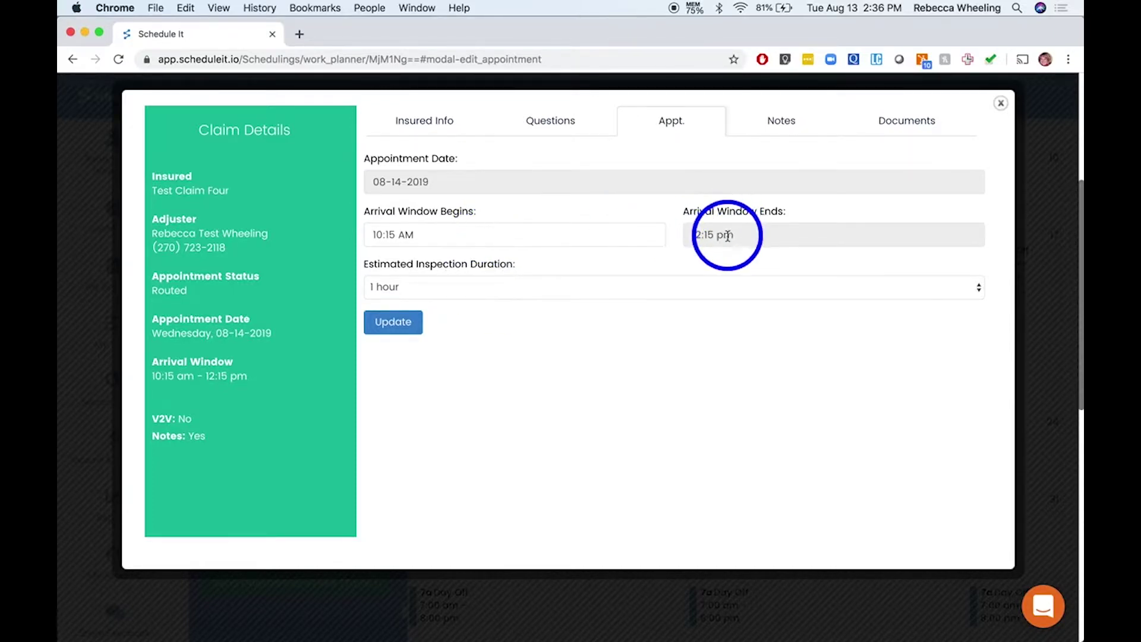
Add a 'Scheduled inspection' template note to Test Claim Four, changing its status to Confirmed Appt
{"action": "left_click", "coordinate": [781, 124]}
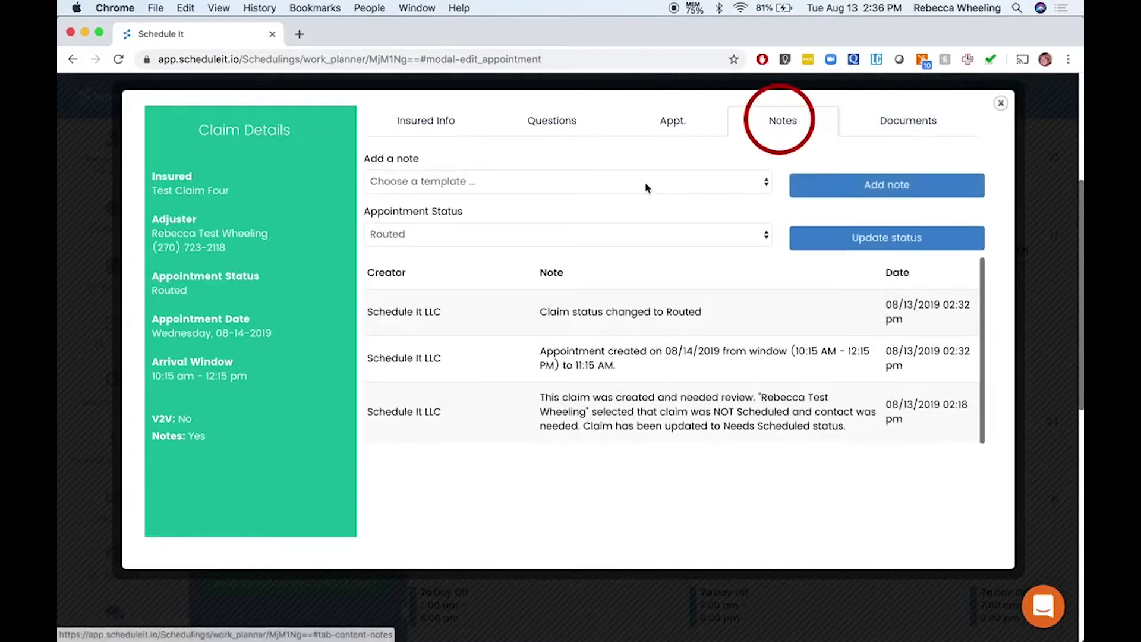
{"action": "left_click", "coordinate": [514, 184]}
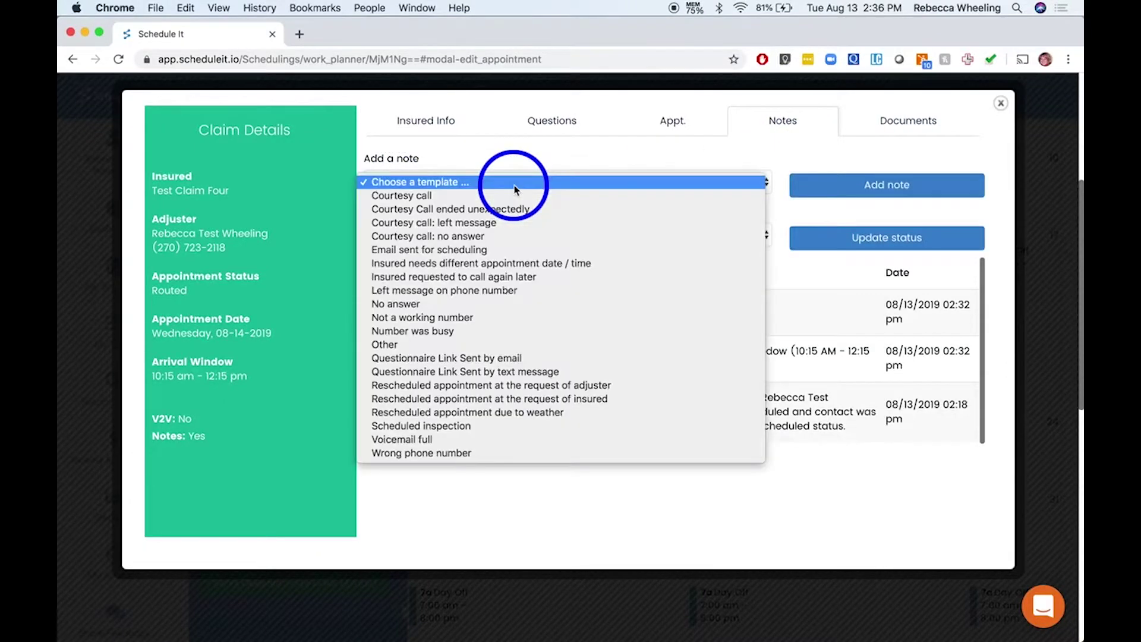
{"action": "left_click", "coordinate": [479, 427]}
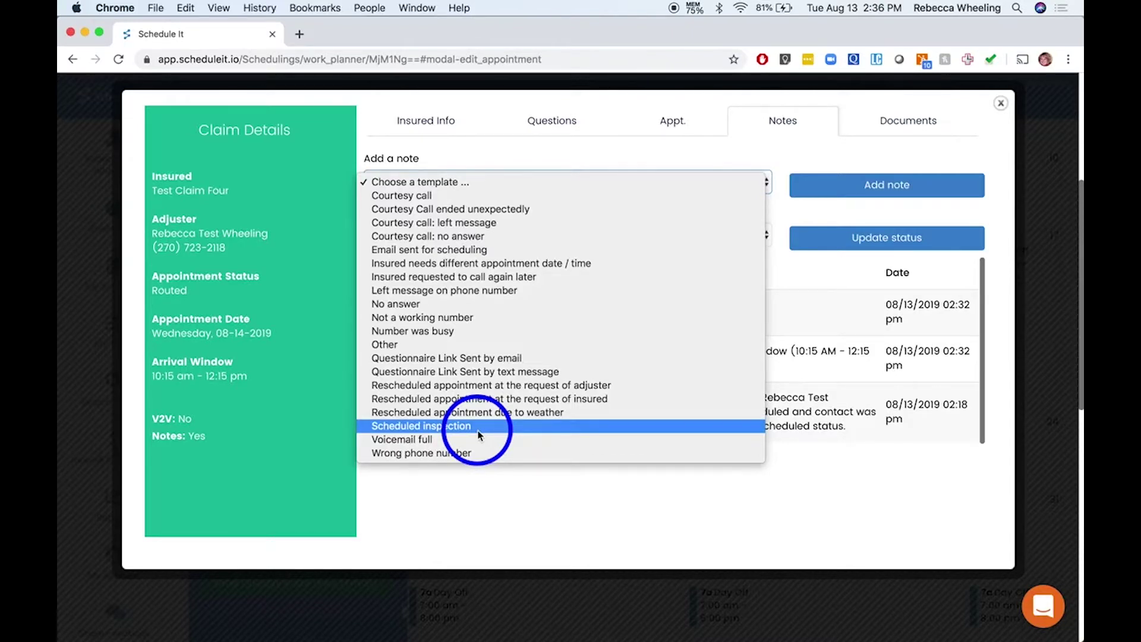
{"action": "left_click", "coordinate": [479, 430]}
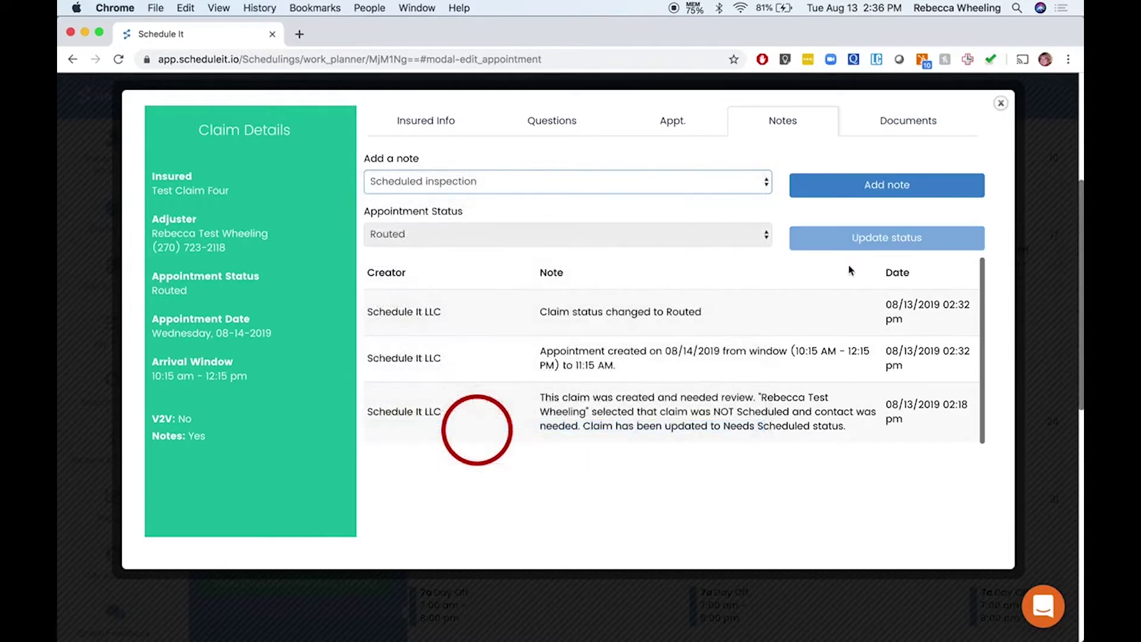
{"action": "left_click", "coordinate": [907, 190]}
{"action": "left_click", "coordinate": [691, 220]}
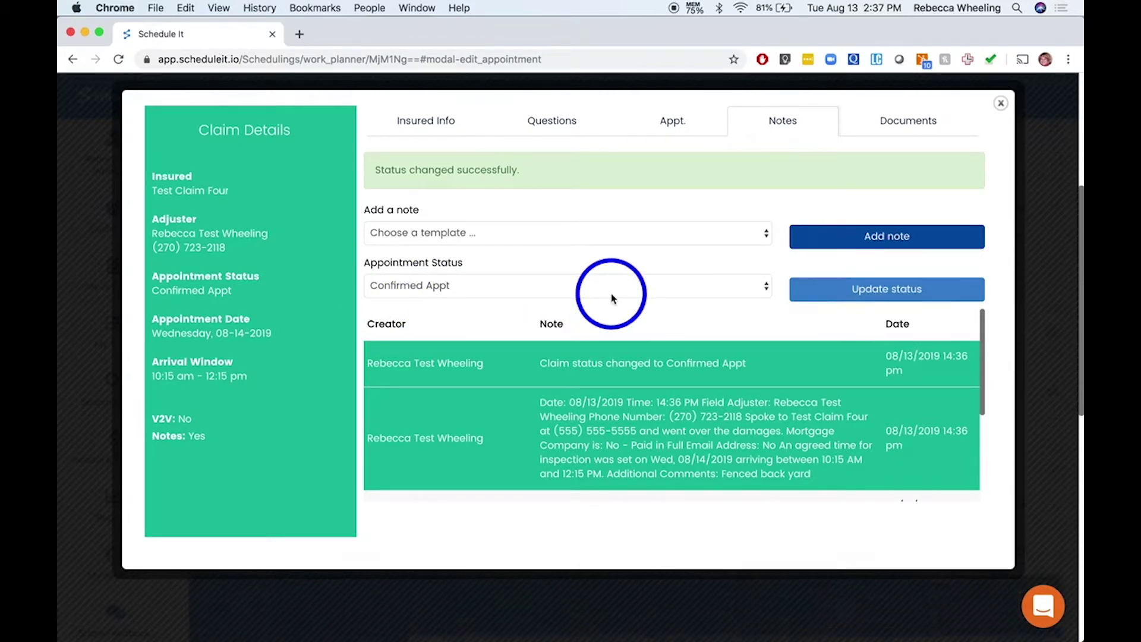
{"action": "scroll", "coordinate": [604, 438], "scroll_direction": "down", "scroll_amount": 3}
{"action": "scroll", "coordinate": [586, 427], "scroll_direction": "down", "scroll_amount": 2}
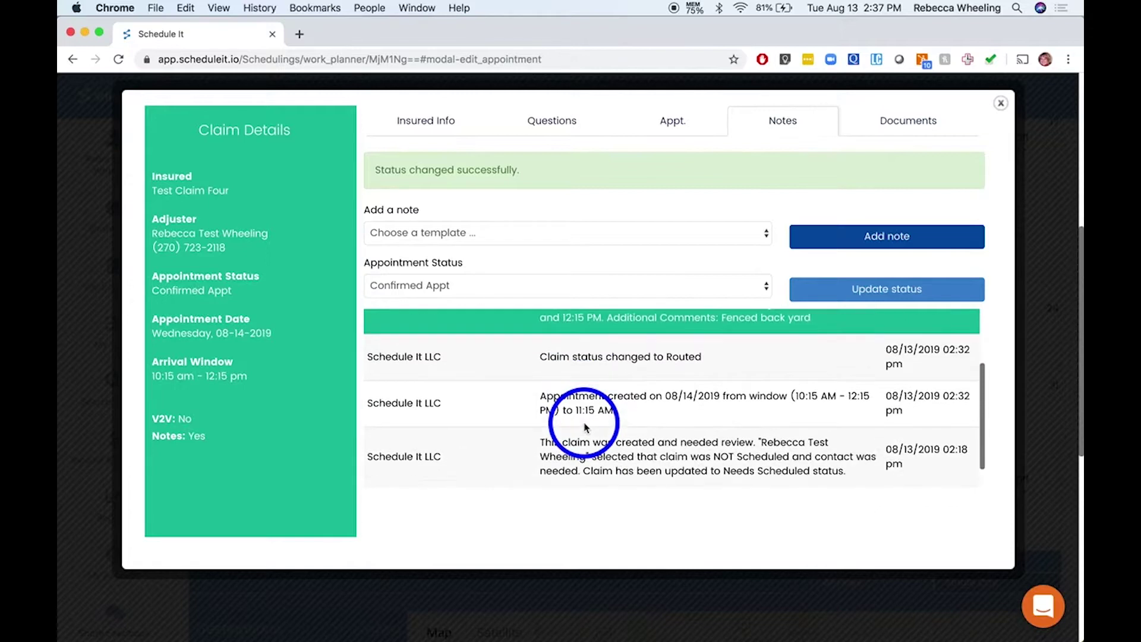
Glance at Test Claim Four's Documents, then close its claim details
{"action": "left_click", "coordinate": [915, 121]}
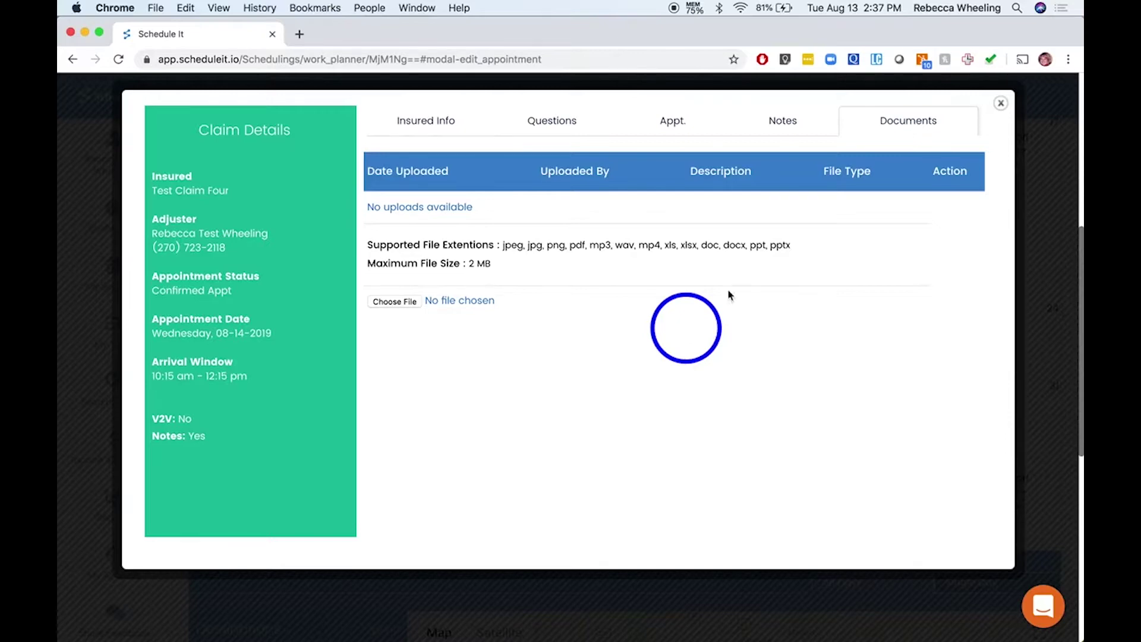
{"action": "left_click", "coordinate": [1001, 103]}
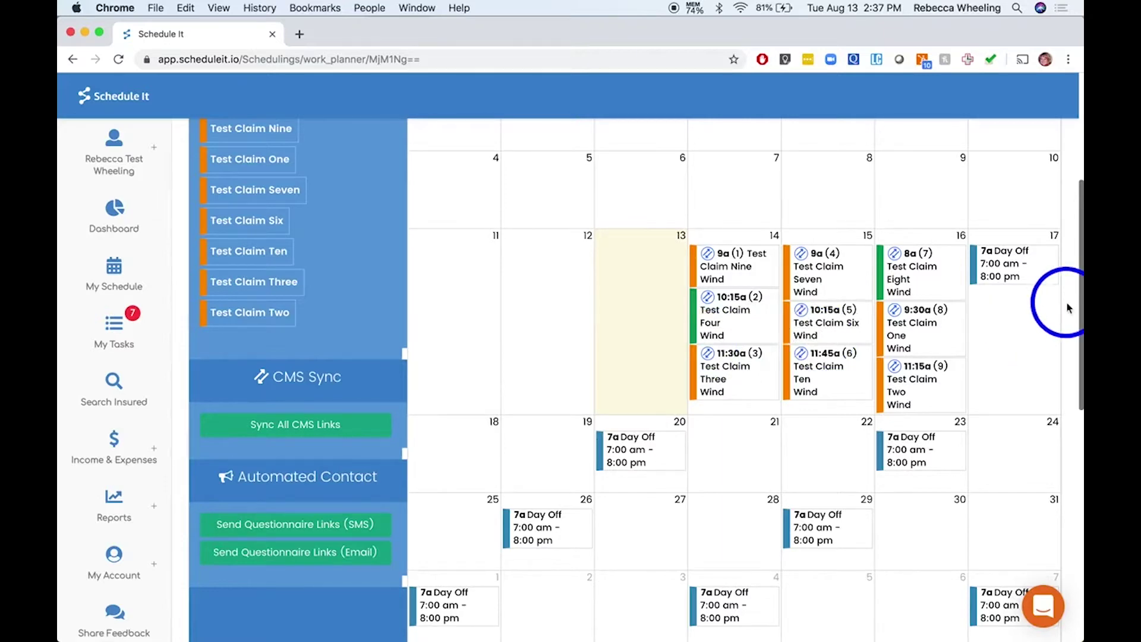
{"action": "scroll", "coordinate": [1067, 306], "scroll_direction": "down", "scroll_amount": 3}
{"action": "scroll", "coordinate": [1068, 307], "scroll_direction": "down", "scroll_amount": 5}
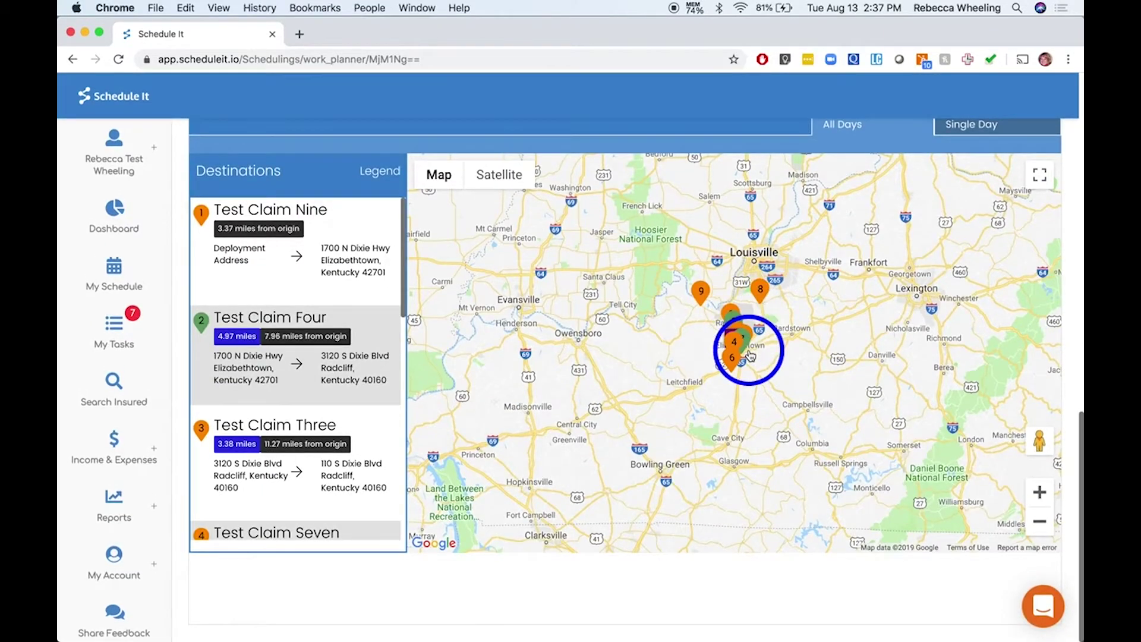
{"action": "left_click", "coordinate": [1040, 492]}
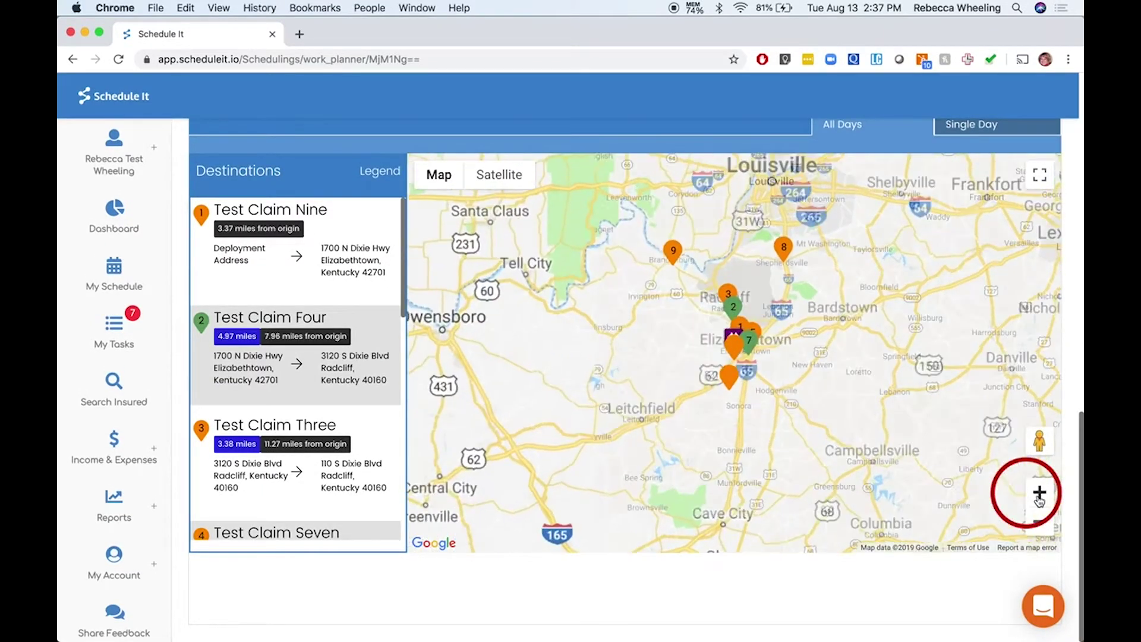
{"action": "left_click", "coordinate": [734, 307]}
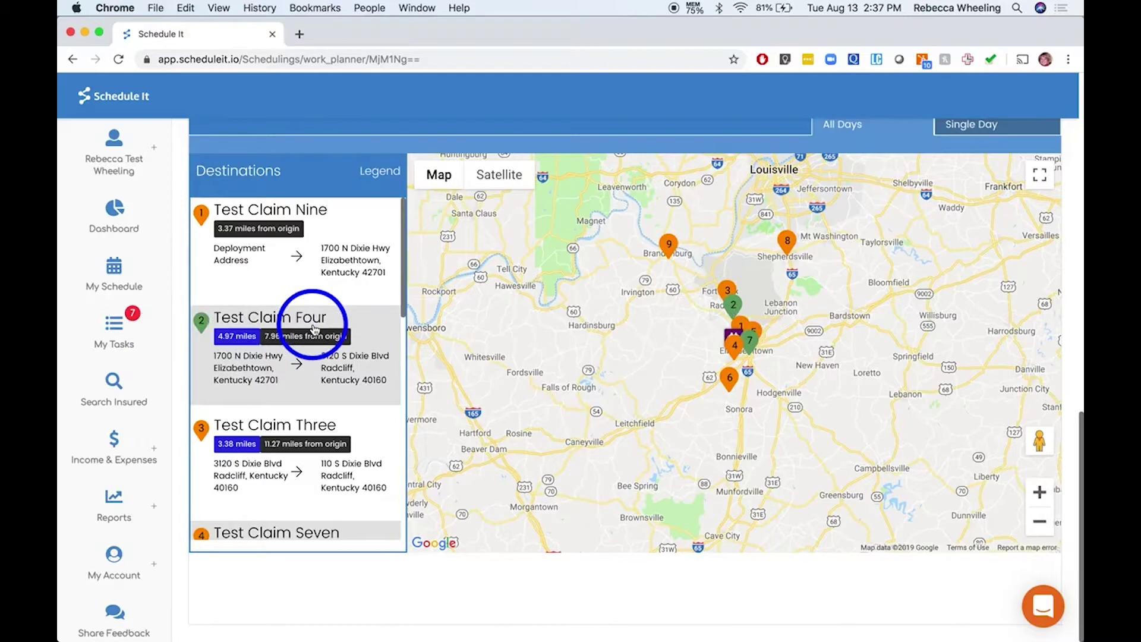
{"action": "left_click", "coordinate": [1073, 357]}
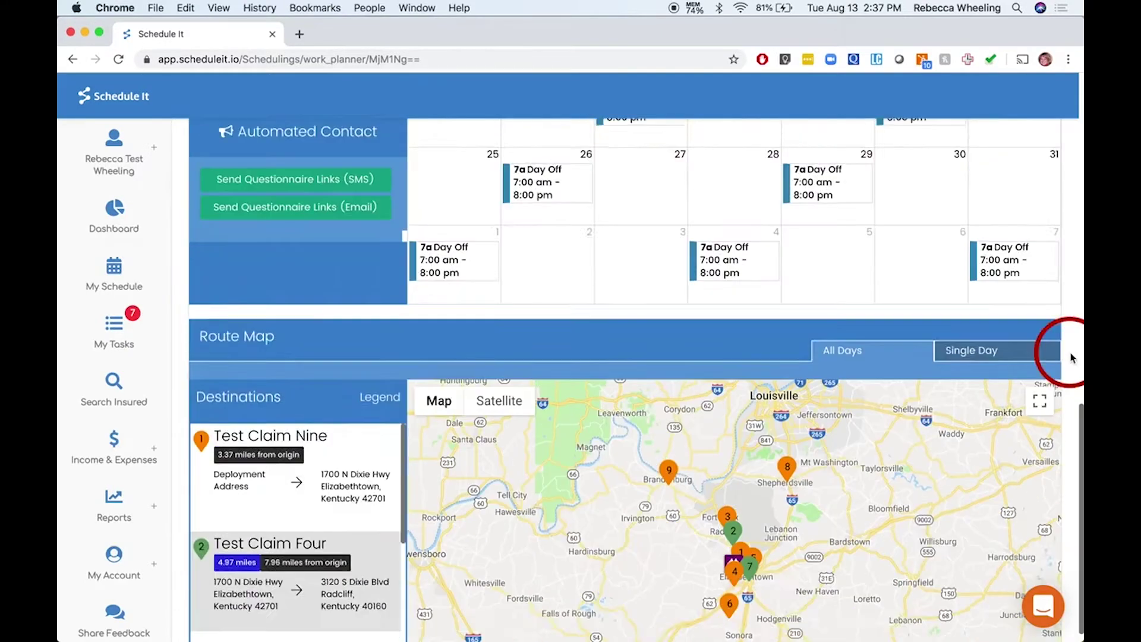
{"action": "scroll", "coordinate": [1073, 358], "scroll_direction": "up", "scroll_amount": 2}
{"action": "scroll", "coordinate": [1074, 357], "scroll_direction": "down", "scroll_amount": 3}
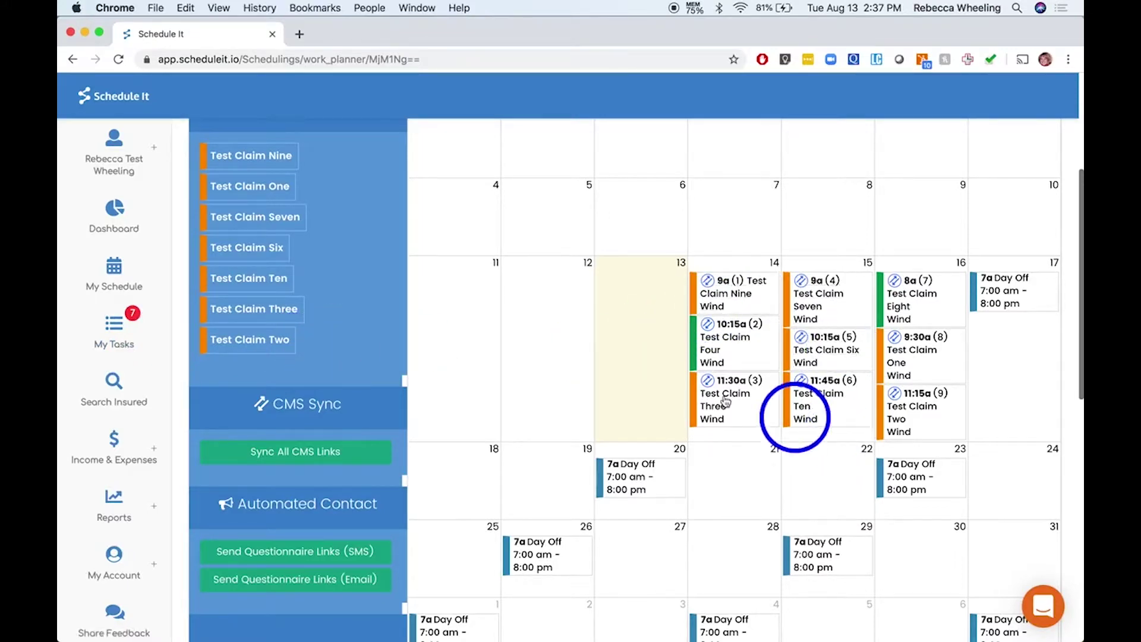
{"action": "scroll", "coordinate": [329, 348], "scroll_direction": "up", "scroll_amount": 5}
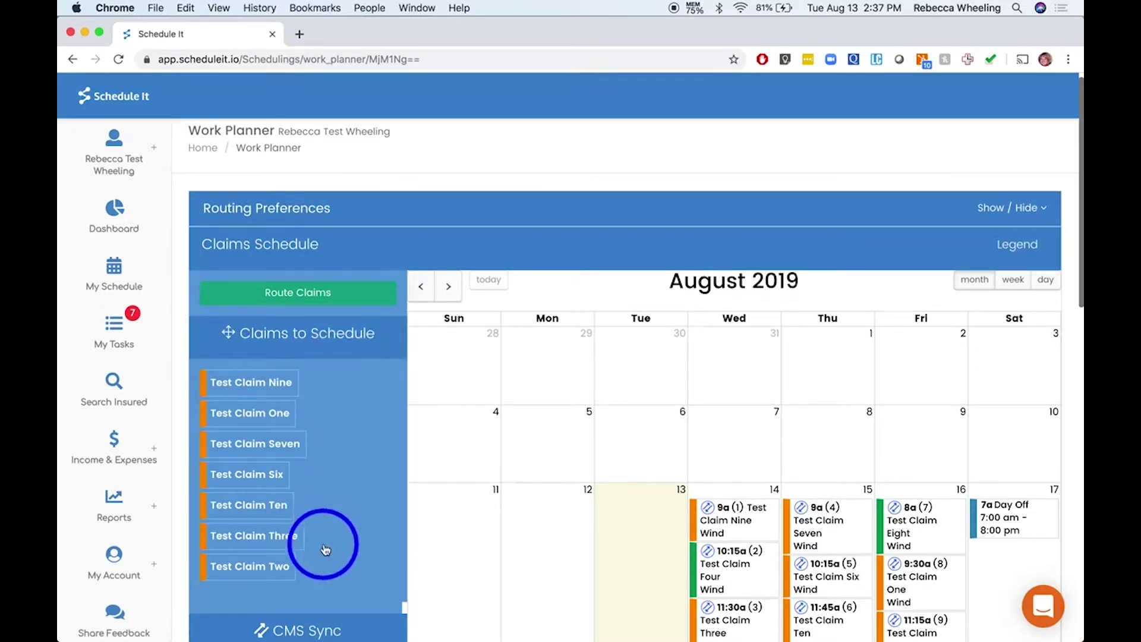
{"action": "scroll", "coordinate": [325, 549], "scroll_direction": "down", "scroll_amount": 1}
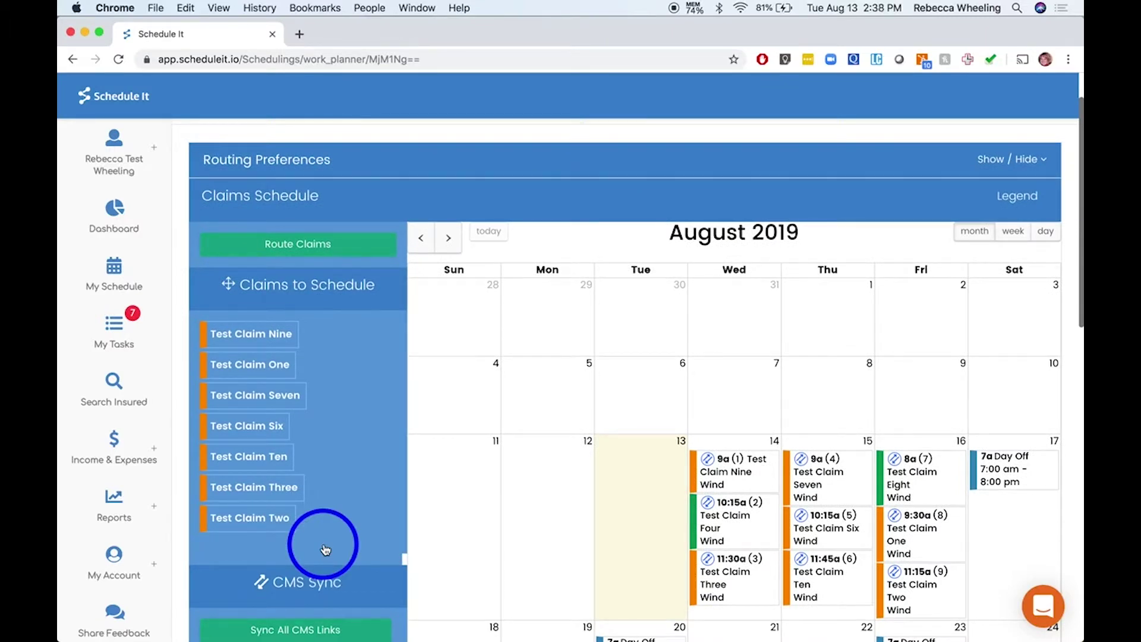
{"action": "left_click", "coordinate": [1030, 197]}
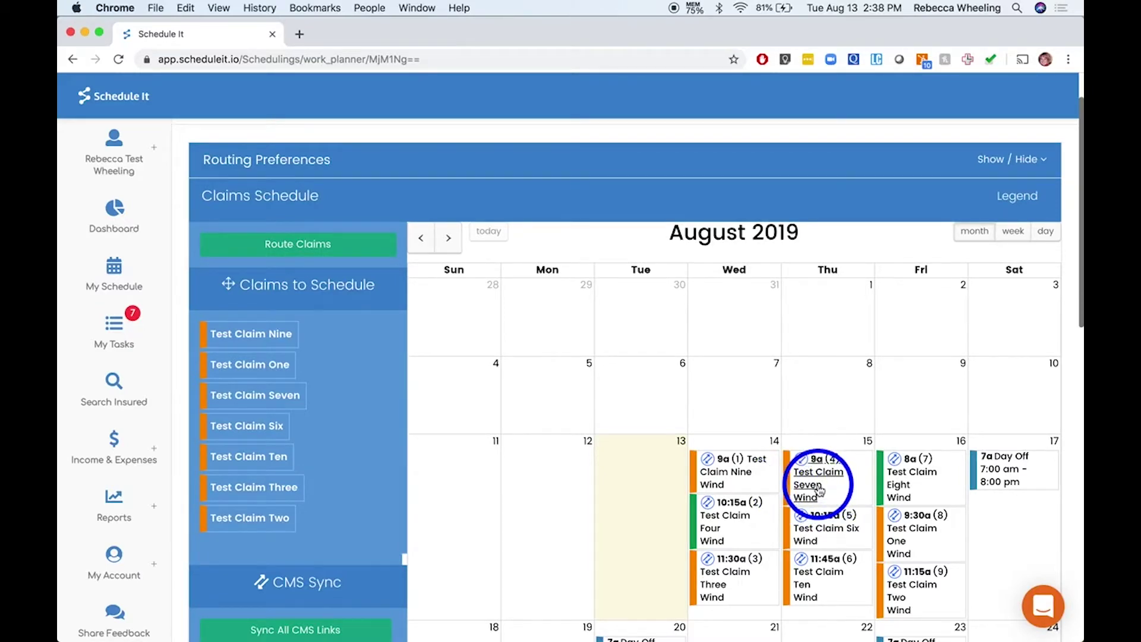
Add a 'Left message on phone number' note to Test Claim Seven and close its details
{"action": "left_click", "coordinate": [818, 486]}
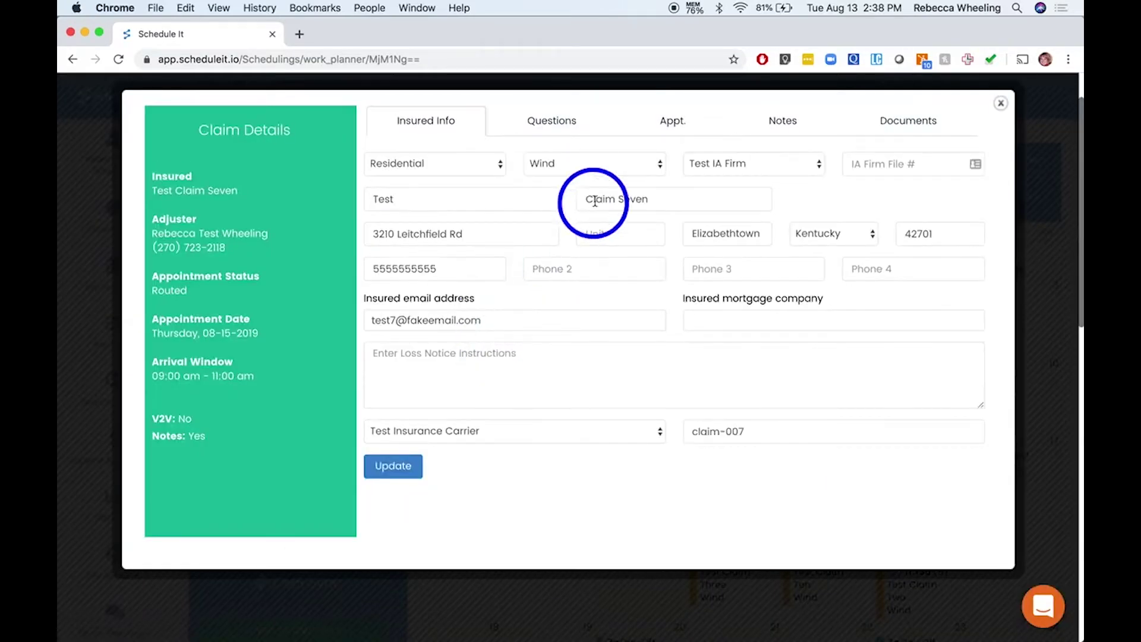
{"action": "left_click", "coordinate": [780, 121]}
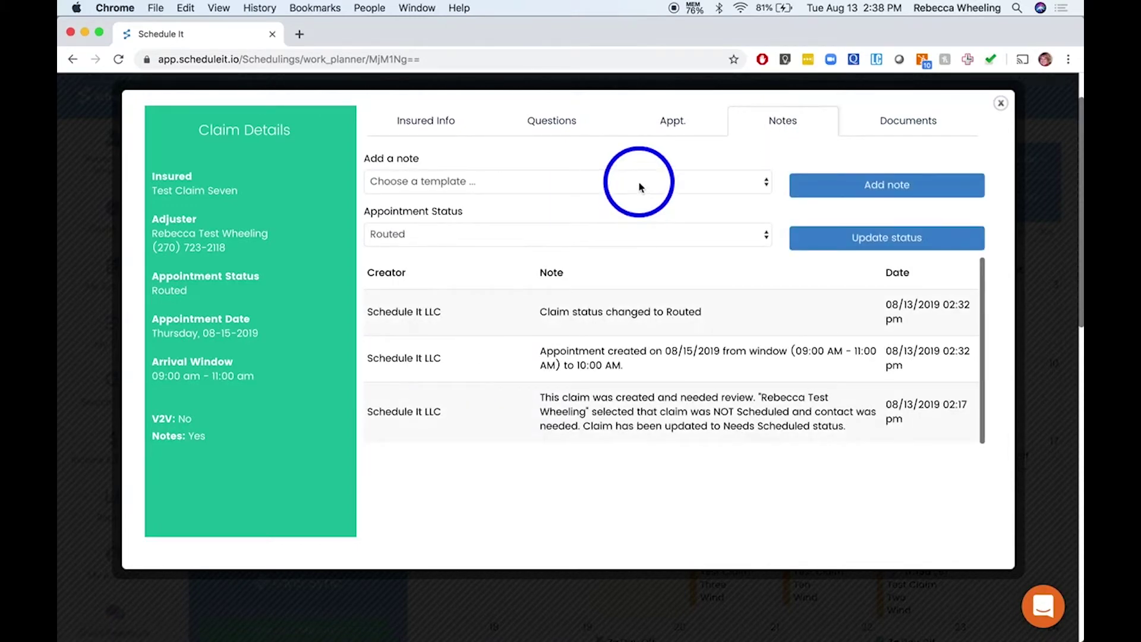
{"action": "left_click", "coordinate": [641, 187]}
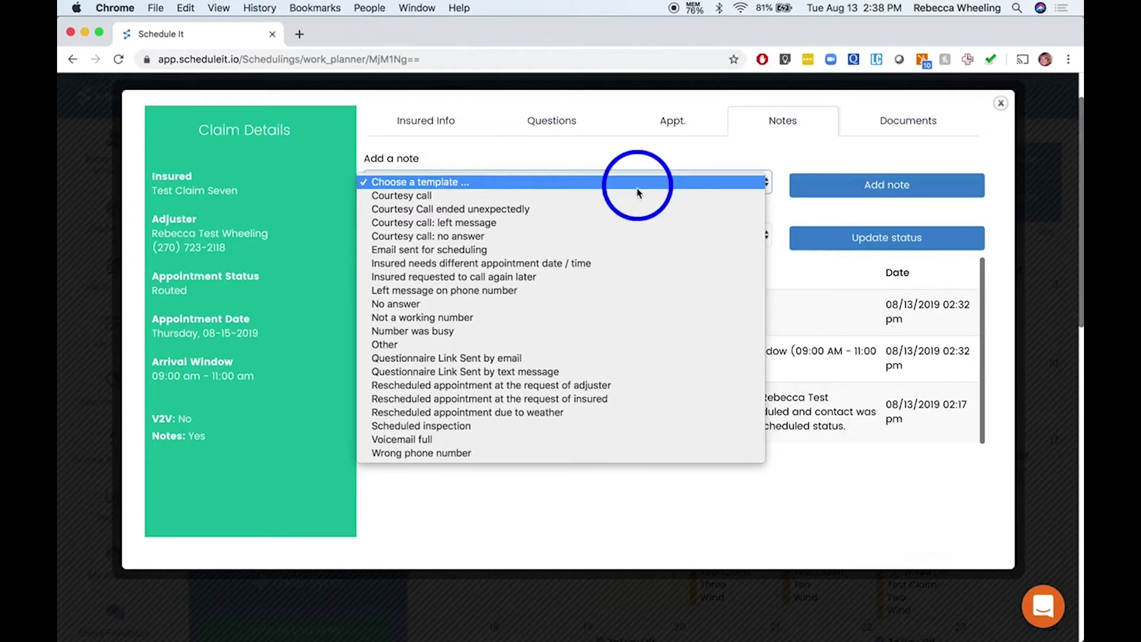
{"action": "left_click", "coordinate": [522, 294]}
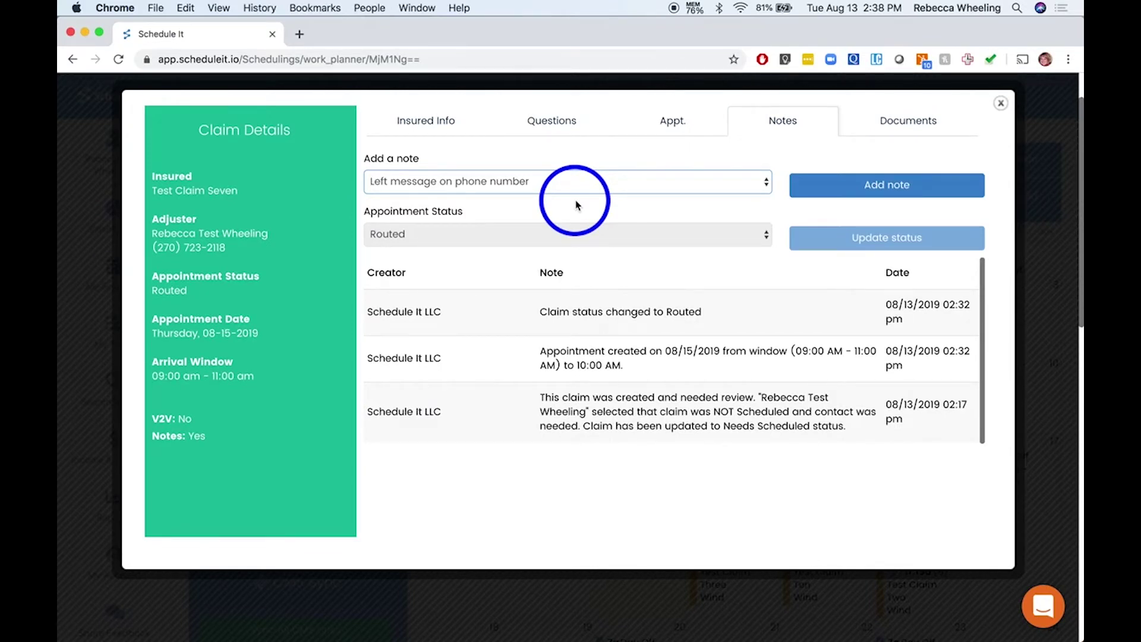
{"action": "left_click", "coordinate": [856, 195]}
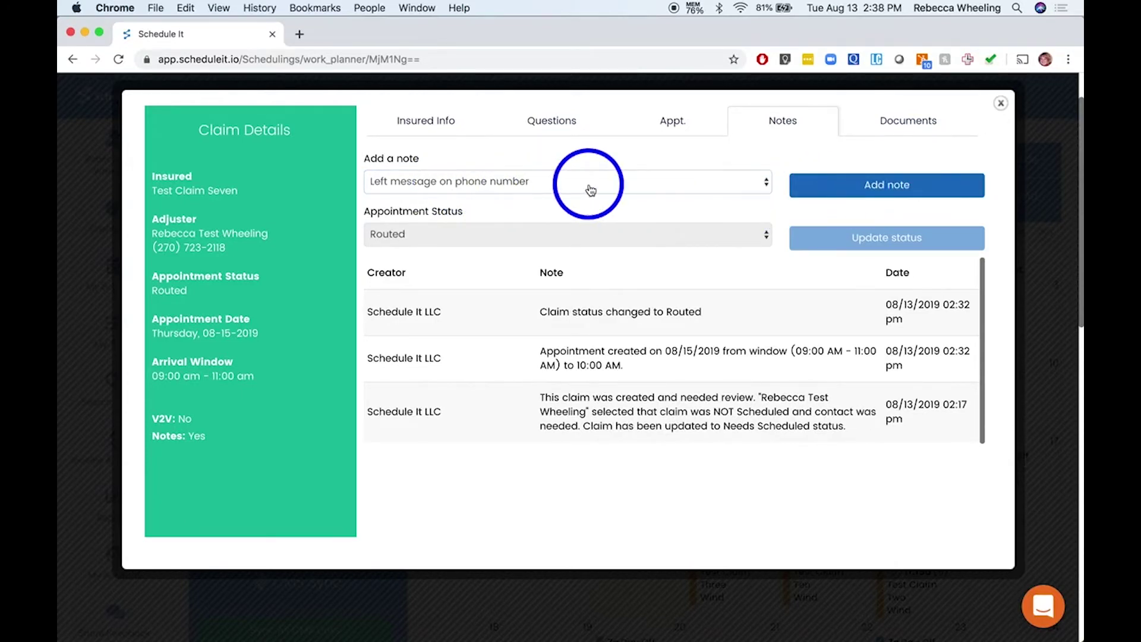
{"action": "left_click", "coordinate": [866, 196]}
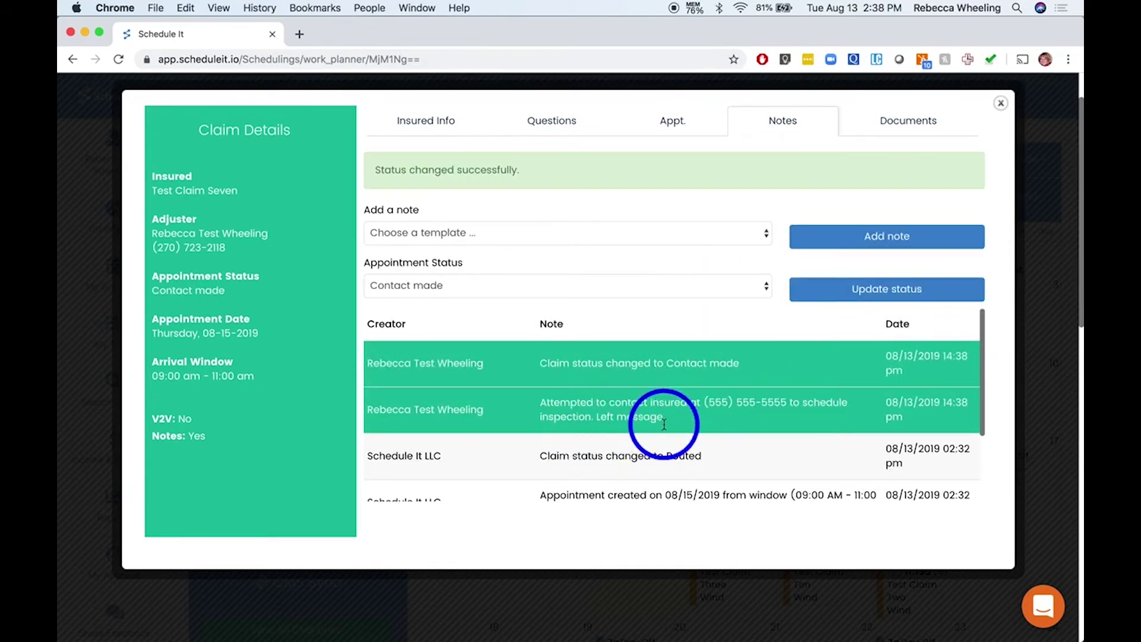
{"action": "left_click", "coordinate": [1001, 103]}
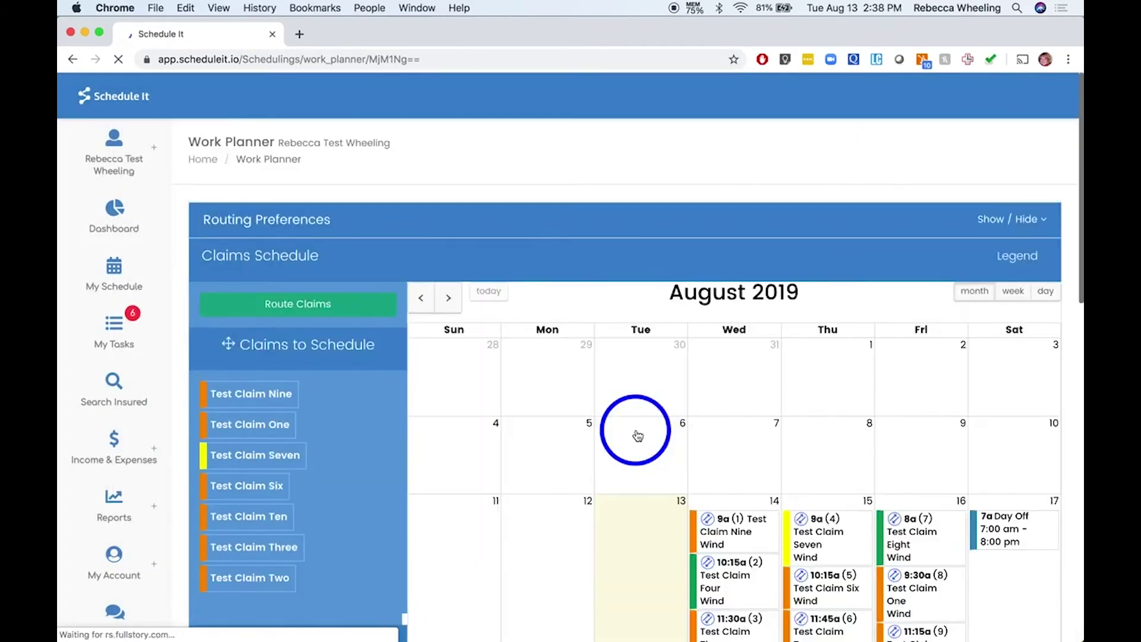
Display the calendar Legend, which shows yellow as Contact made
{"action": "scroll", "coordinate": [637, 435], "scroll_direction": "down", "scroll_amount": 5}
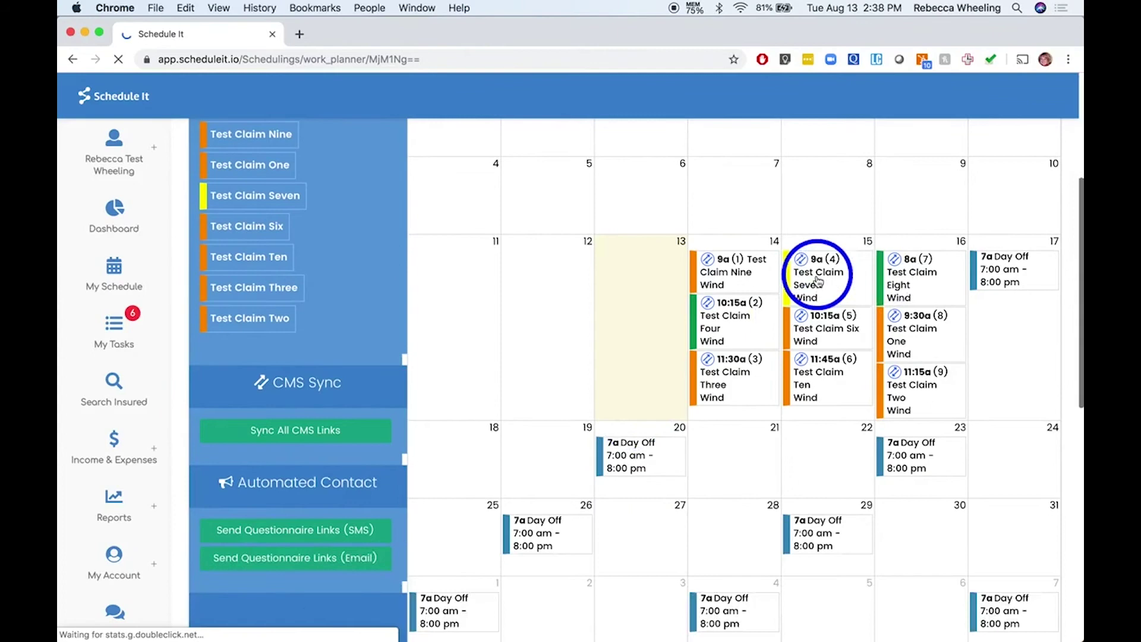
{"action": "scroll", "coordinate": [953, 172], "scroll_direction": "up", "scroll_amount": 3}
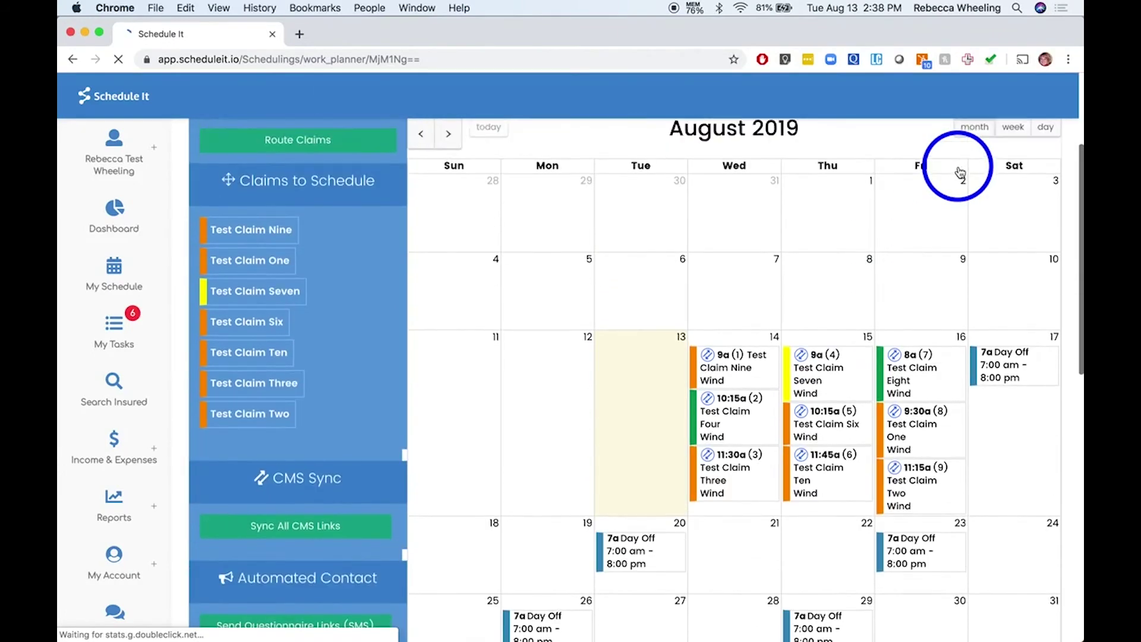
{"action": "left_click", "coordinate": [1005, 159]}
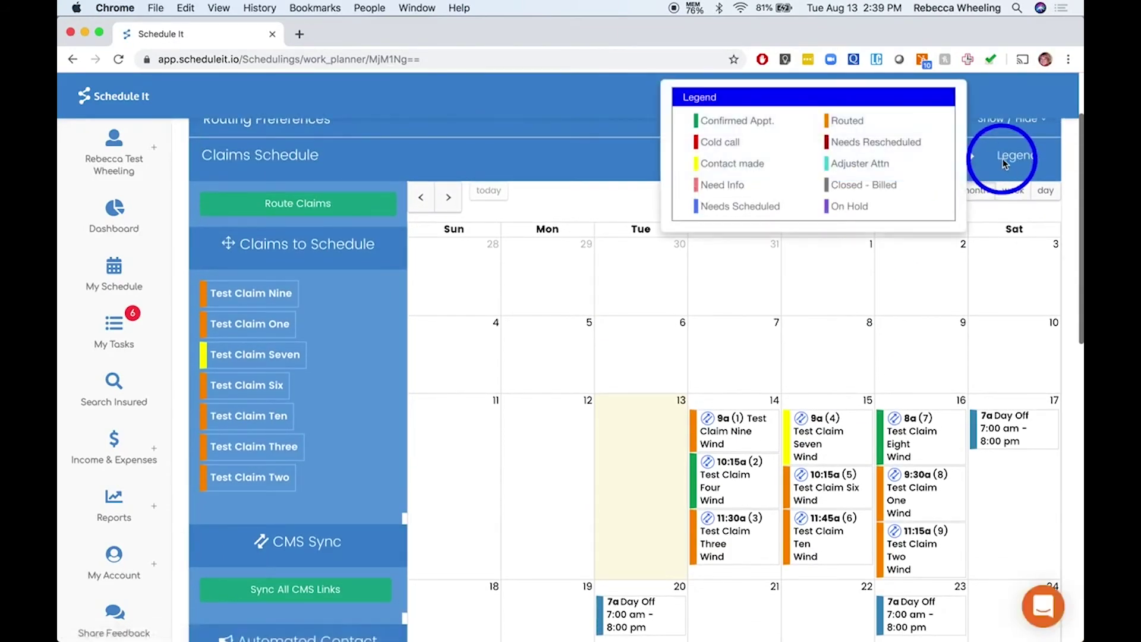